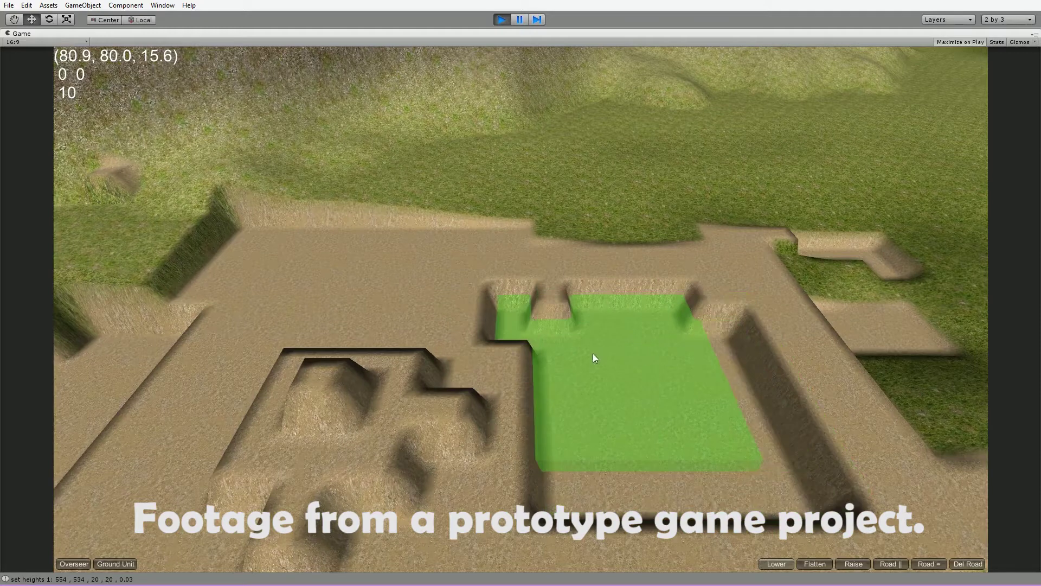
- Extend the lowered pit beside the mounds, and raise patches of terrain on the pit floor
{"action": "left_click", "coordinate": [517, 367]}
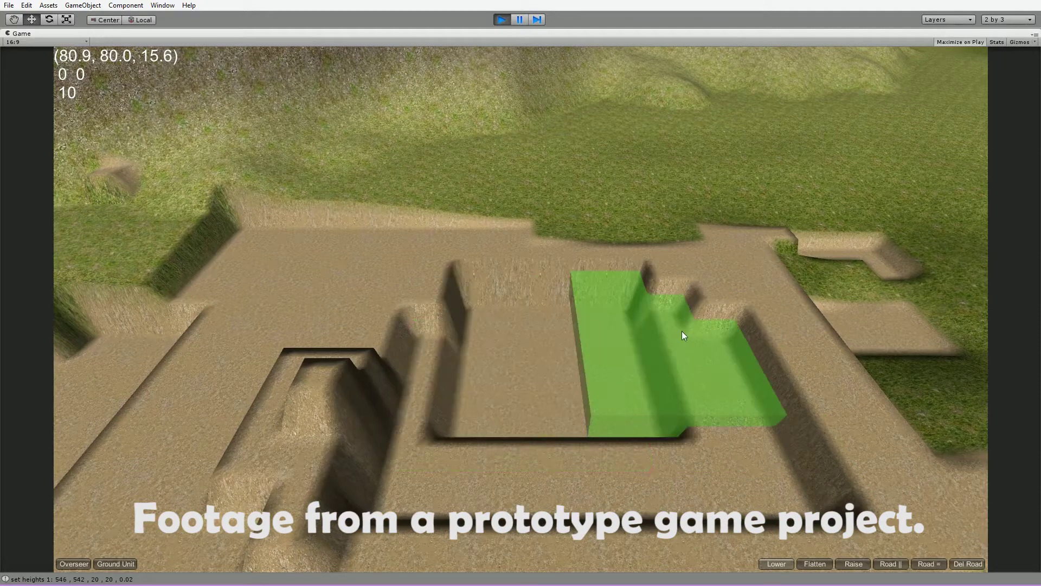
{"action": "left_click", "coordinate": [681, 331]}
{"action": "left_click", "coordinate": [815, 564]}
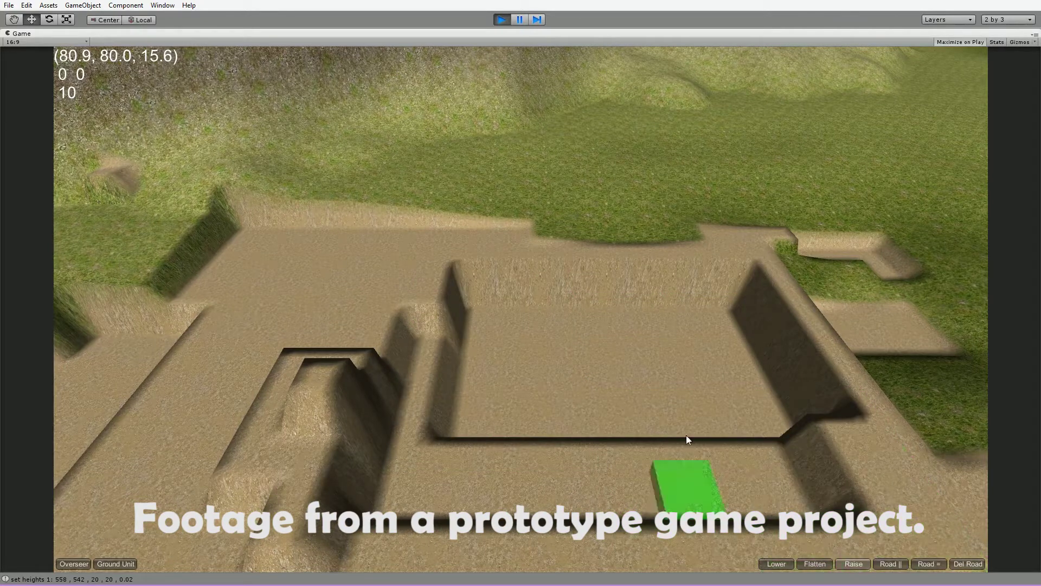
{"action": "left_click", "coordinate": [597, 346]}
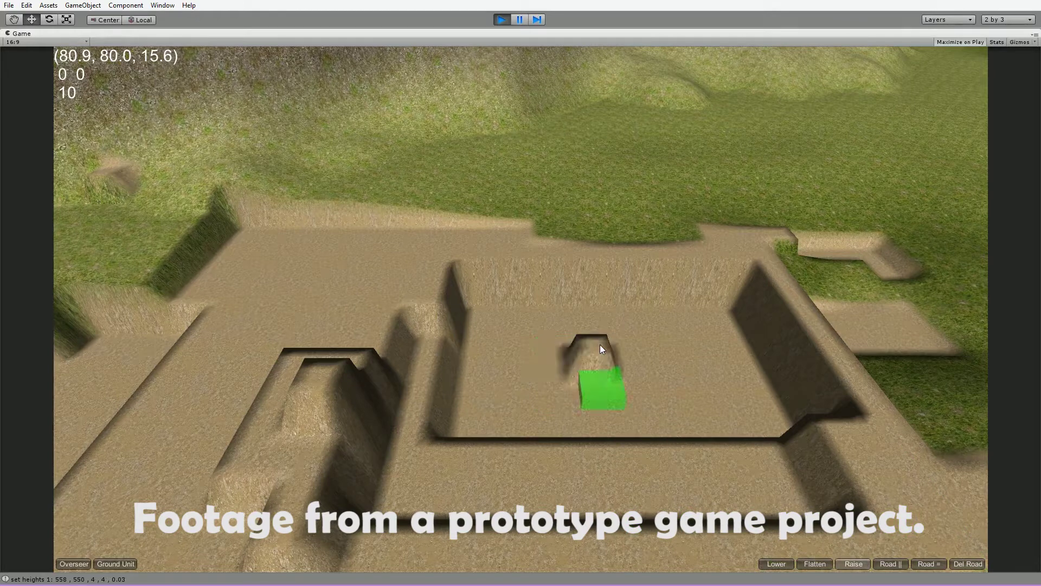
{"action": "mouse_move", "coordinate": [695, 355]}
{"action": "left_mouse_down"}
{"action": "mouse_move", "coordinate": [747, 356]}
{"action": "mouse_move", "coordinate": [754, 379]}
{"action": "mouse_move", "coordinate": [610, 385]}
{"action": "left_mouse_up"}
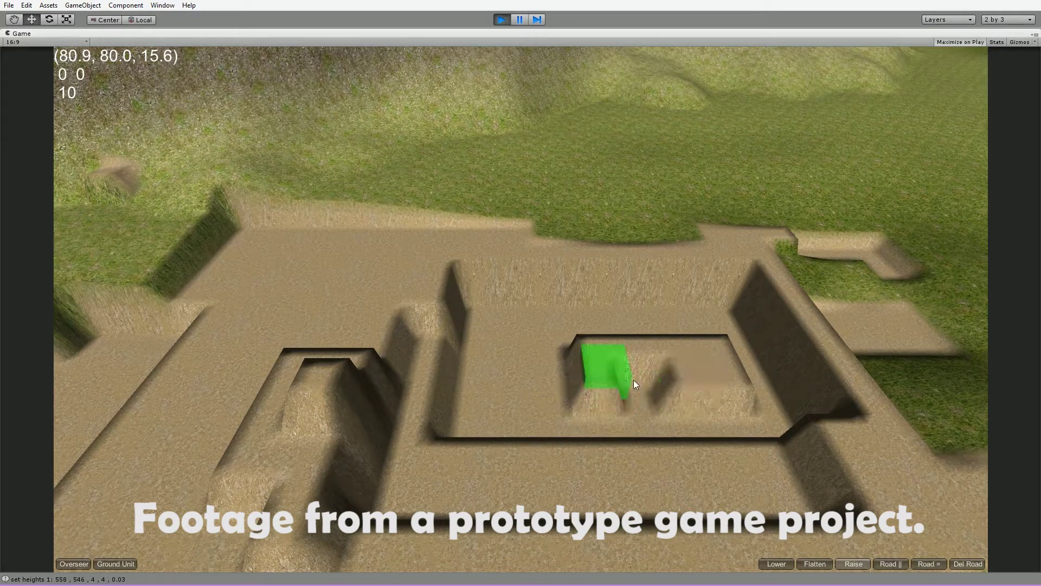
- Flatten the grassy area beside the dug-out plots near the water, and raise patches of the levelled ground
{"action": "left_click", "coordinate": [929, 564]}
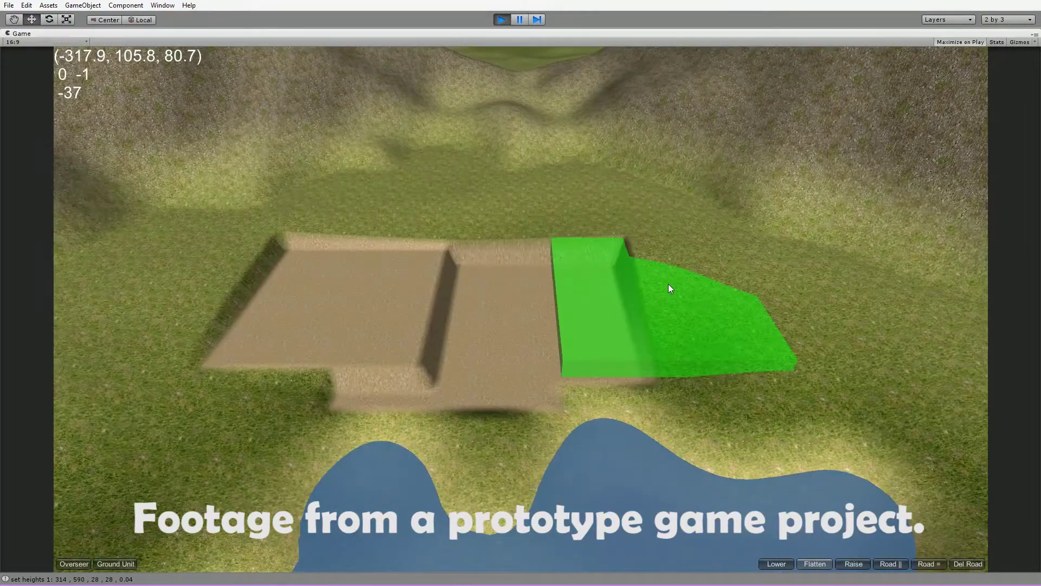
{"action": "left_click", "coordinate": [668, 284]}
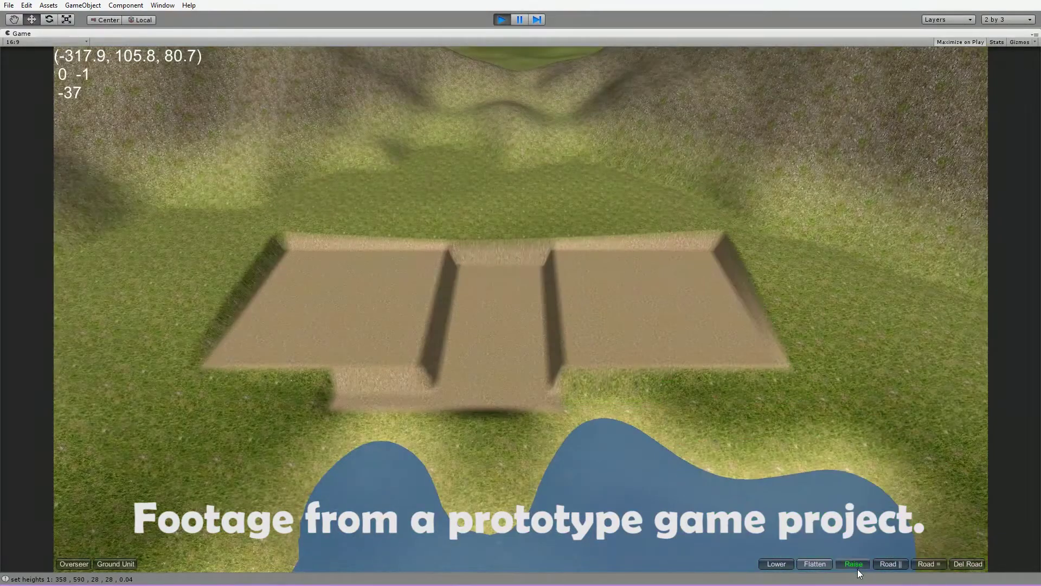
{"action": "left_click", "coordinate": [853, 564]}
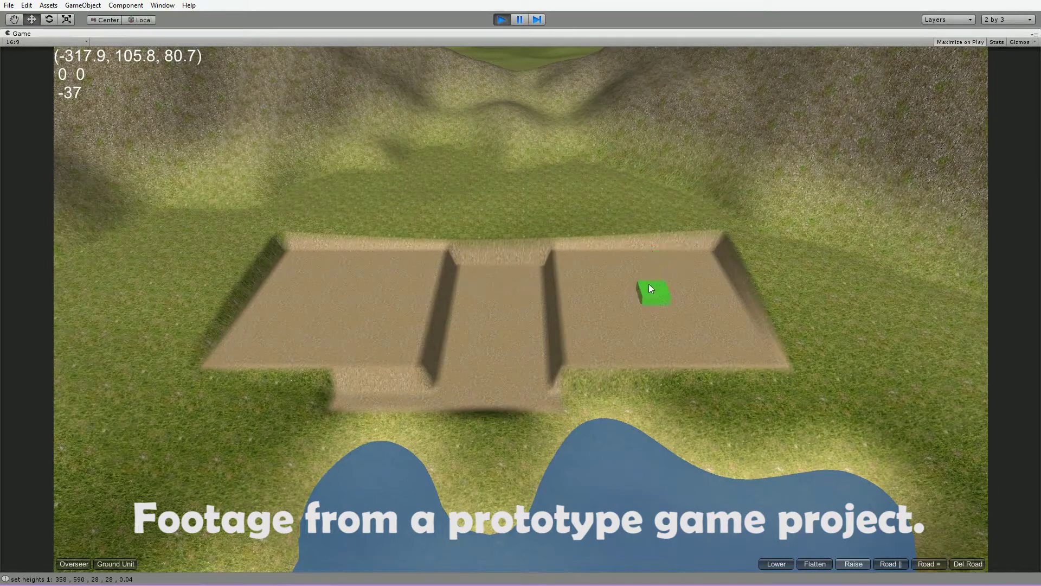
{"action": "left_click", "coordinate": [650, 286]}
{"action": "mouse_move", "coordinate": [663, 310]}
{"action": "left_mouse_down"}
{"action": "mouse_move", "coordinate": [667, 326]}
{"action": "mouse_move", "coordinate": [728, 327]}
{"action": "mouse_move", "coordinate": [715, 291]}
{"action": "mouse_move", "coordinate": [559, 278]}
{"action": "left_mouse_up"}
{"action": "mouse_move", "coordinate": [313, 275]}
{"action": "left_mouse_down"}
{"action": "mouse_move", "coordinate": [396, 287]}
{"action": "mouse_move", "coordinate": [388, 302]}
{"action": "mouse_move", "coordinate": [263, 317]}
{"action": "mouse_move", "coordinate": [271, 305]}
{"action": "left_mouse_up"}
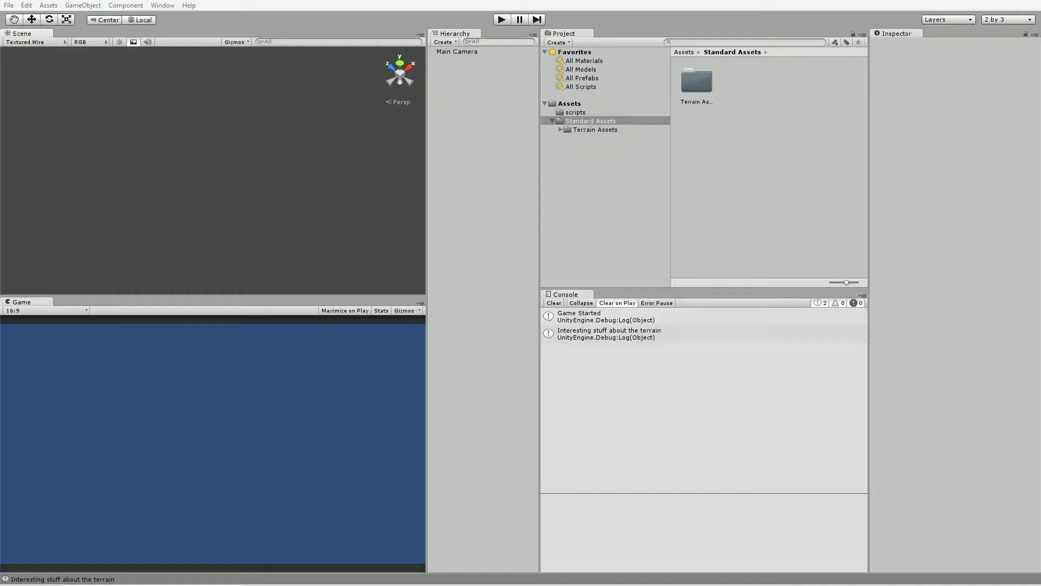
- Create a new project named videoproject2 in the Runtime Terrain tools folder, importing the Terrain Assets package
{"action": "left_click", "coordinate": [9, 5]}
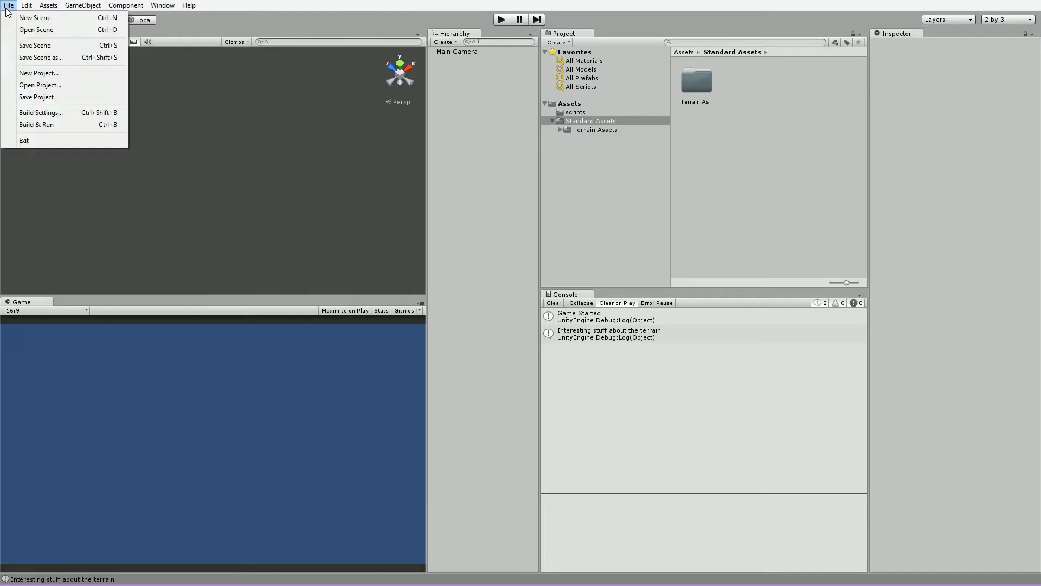
{"action": "left_click", "coordinate": [15, 19]}
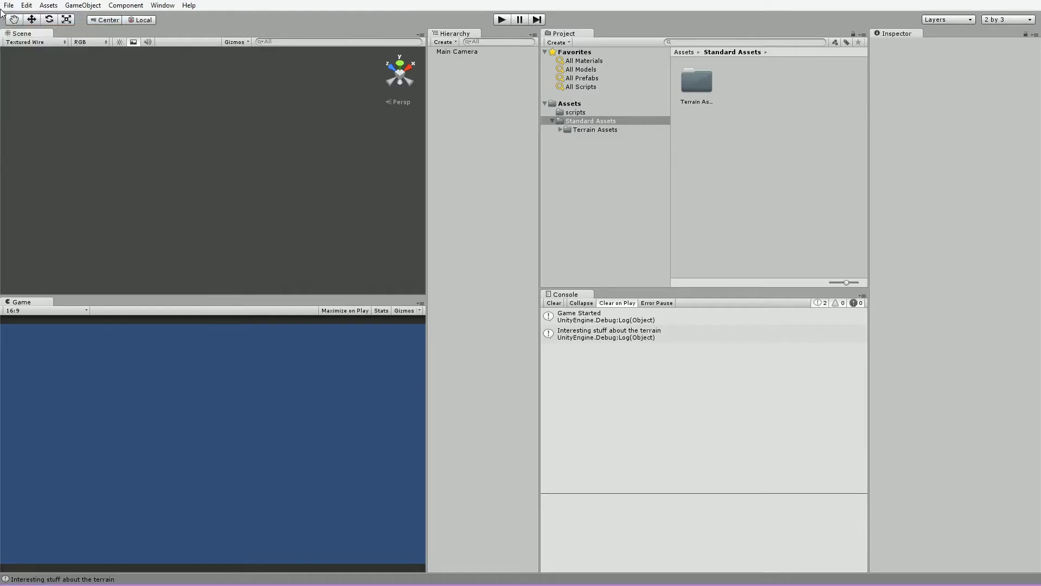
{"action": "left_click", "coordinate": [8, 5]}
{"action": "left_click", "coordinate": [19, 73]}
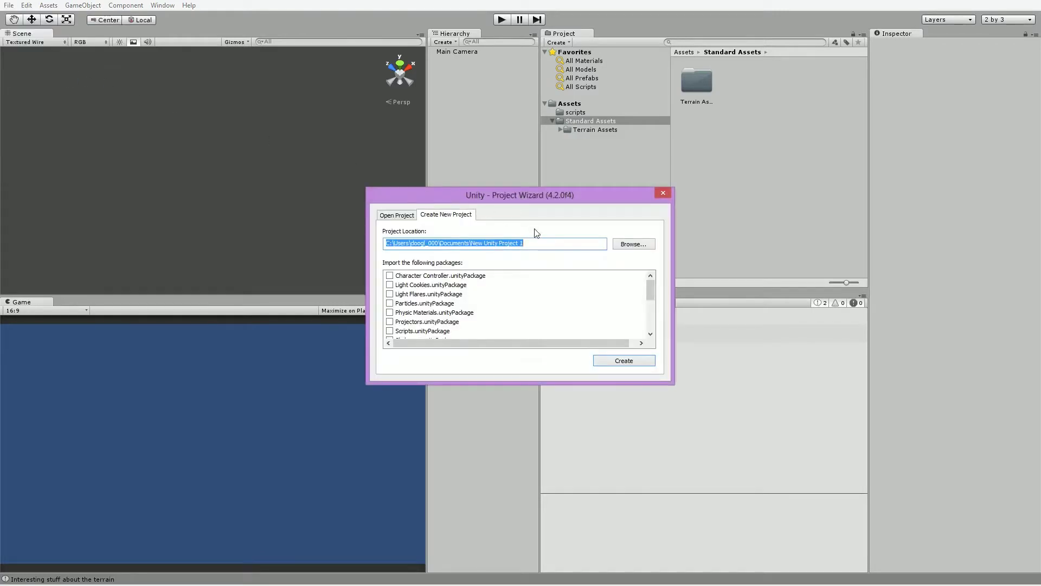
{"action": "left_click", "coordinate": [589, 244]}
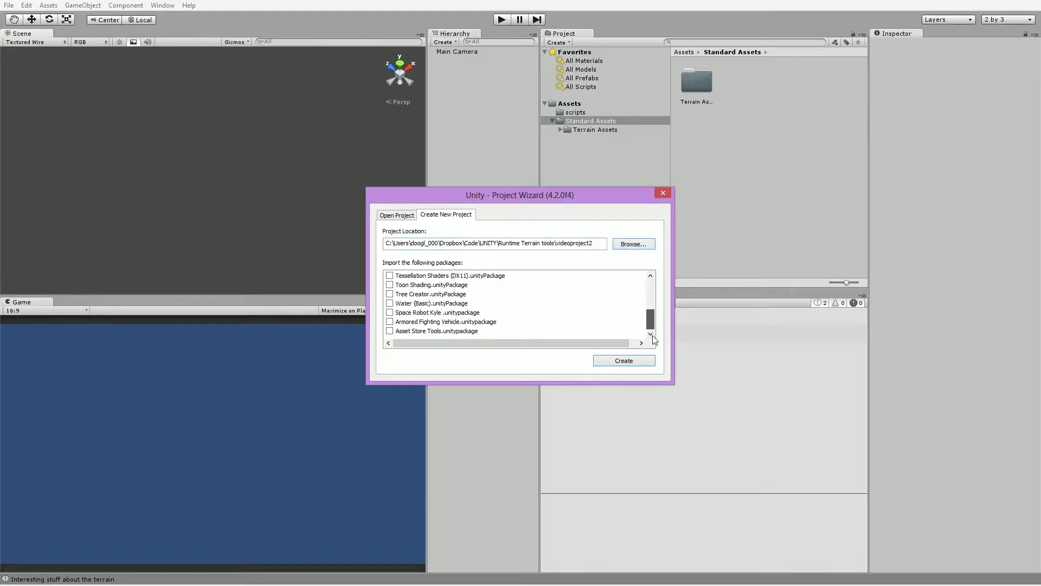
{"action": "scroll", "coordinate": [581, 350], "scroll_direction": "down", "scroll_amount": 1}
{"action": "left_click", "coordinate": [651, 275]}
{"action": "left_click", "coordinate": [650, 275]}
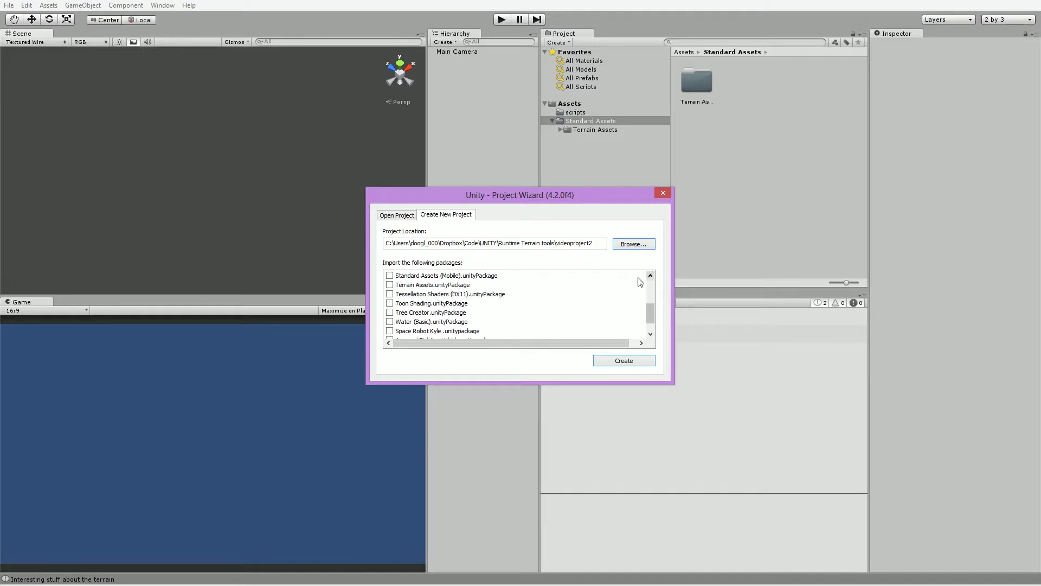
{"action": "left_click", "coordinate": [389, 285]}
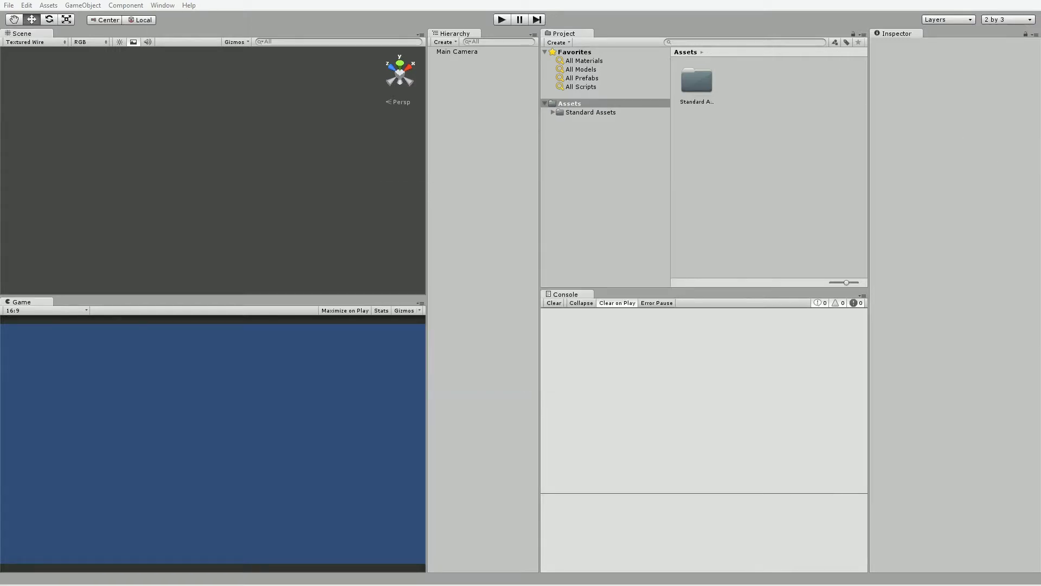
- Add a cube to the scene and name it groundplane
{"action": "left_click", "coordinate": [86, 5]}
{"action": "mouse_move", "coordinate": [111, 33]}
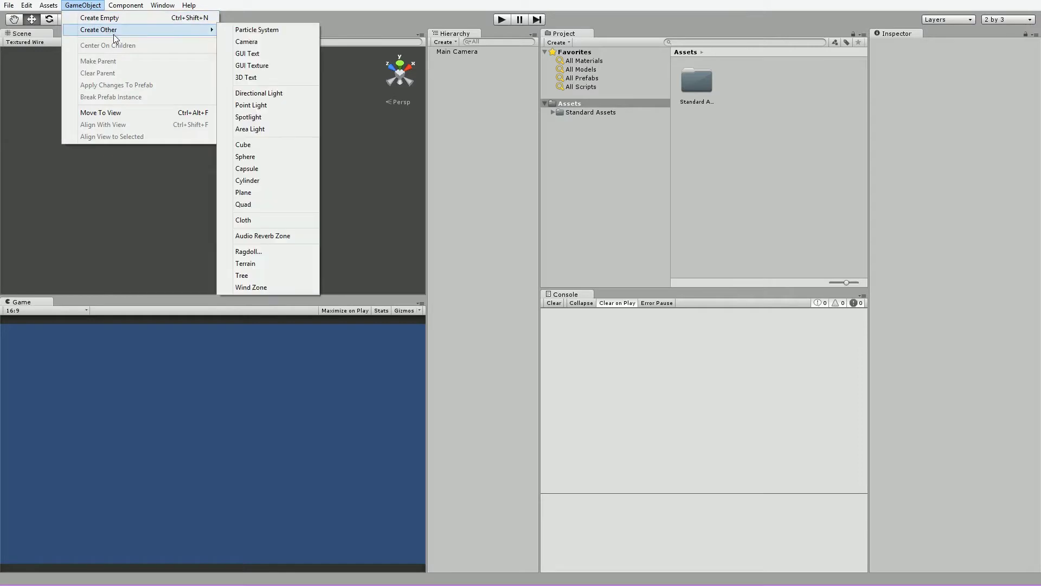
{"action": "left_click", "coordinate": [264, 147]}
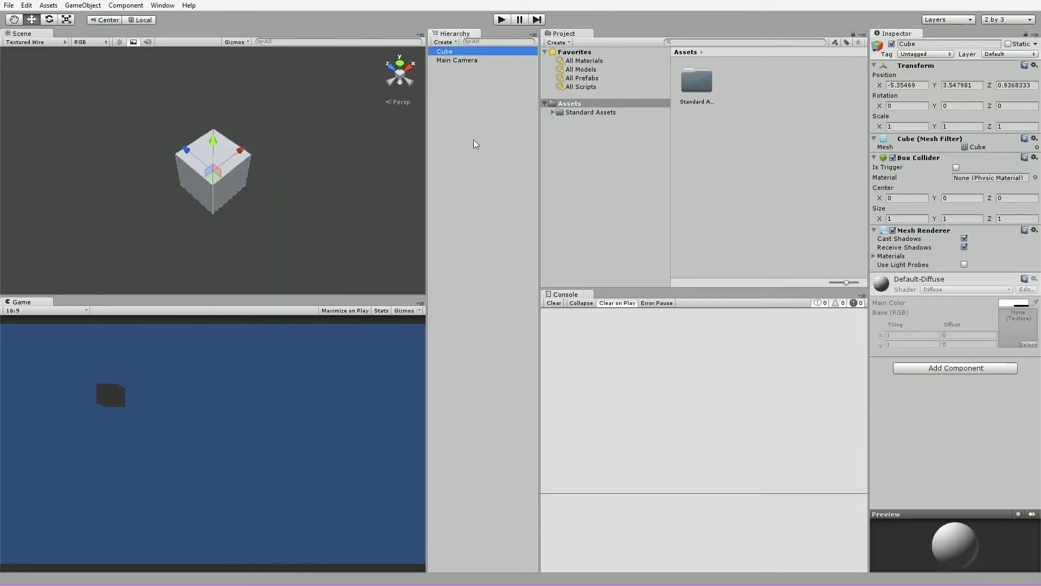
{"action": "left_click", "coordinate": [933, 44]}
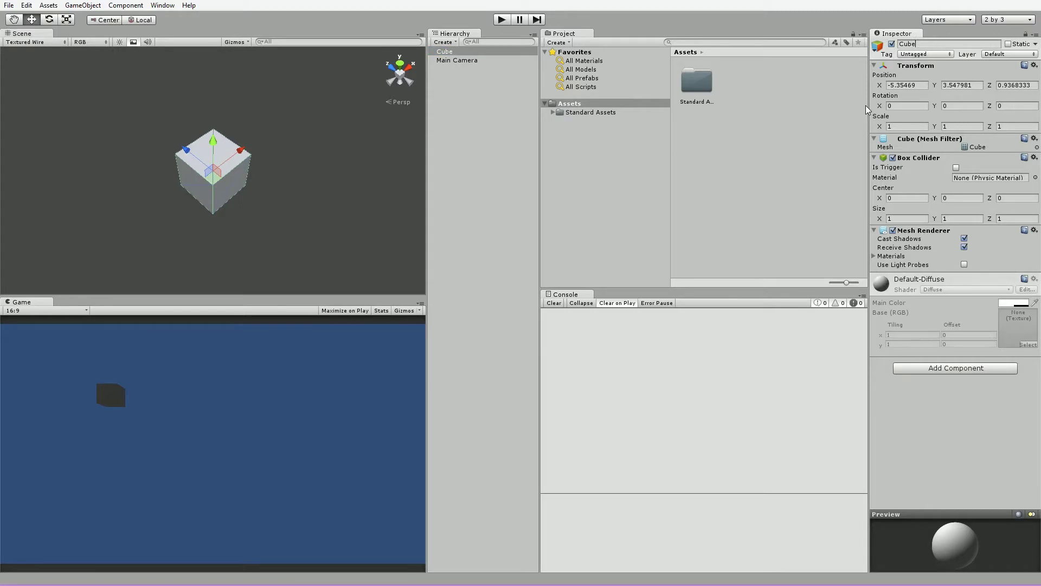
{"action": "key", "text": "BackSpace"}
{"action": "key", "text": "BackSpace"}
{"action": "key", "text": "BackSpace"}
{"action": "key", "text": "BackSpace"}
{"action": "type", "text": "groundplane"}
{"action": "key", "text": "Return"}
- Set the groundplane's X, Y and Z position to 0
{"action": "left_click_drag", "start_coordinate": [926, 87], "coordinate": [875, 87]}
{"action": "type", "text": "0"}
{"action": "left_click_drag", "start_coordinate": [1036, 88], "coordinate": [932, 87]}
{"action": "type", "text": "00"}
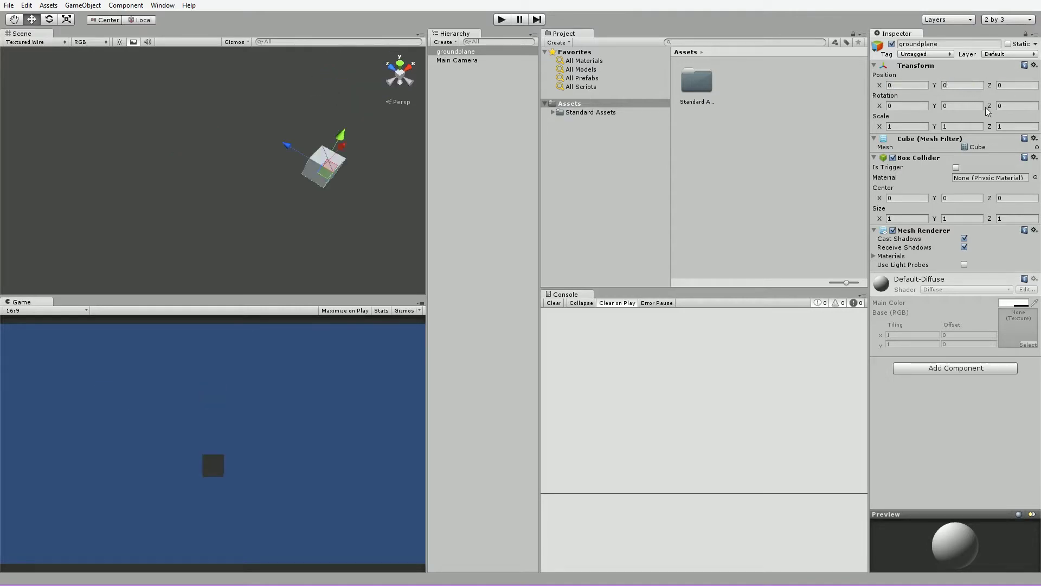
- Set the groundplane's scale to 256 in X and Z
{"action": "left_click_drag", "start_coordinate": [923, 127], "coordinate": [871, 127]}
{"action": "type", "text": "256"}
{"action": "left_click_drag", "start_coordinate": [1010, 128], "coordinate": [995, 128]}
{"action": "type", "text": "256"}
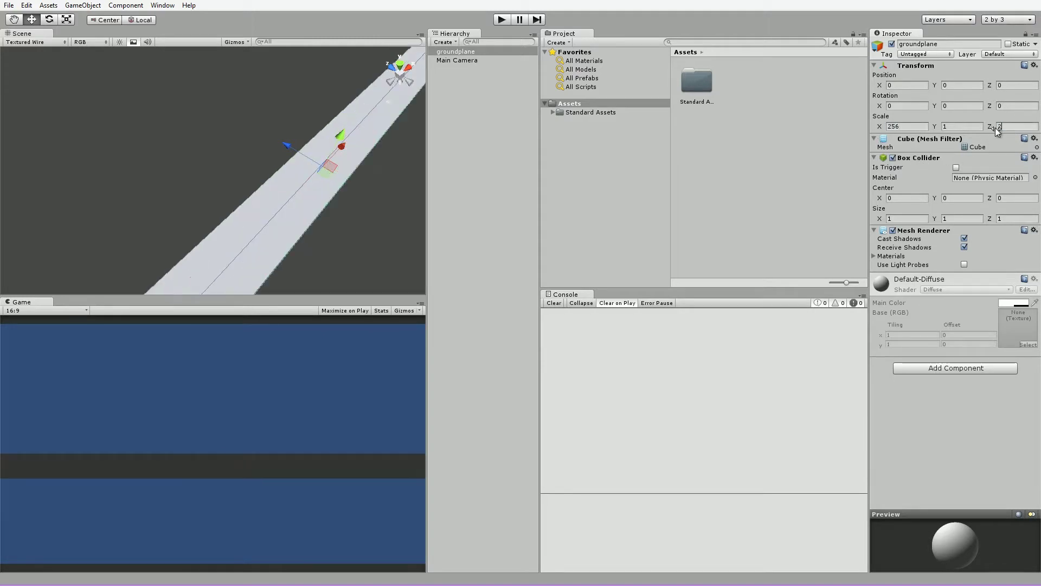
- Set the groundplane's Y position to -1 and deselect it
{"action": "right_click_drag", "start_coordinate": [350, 165], "coordinate": [388, 111]}
{"action": "key", "text": "s"}
{"action": "left_click_drag", "start_coordinate": [959, 87], "coordinate": [937, 87]}
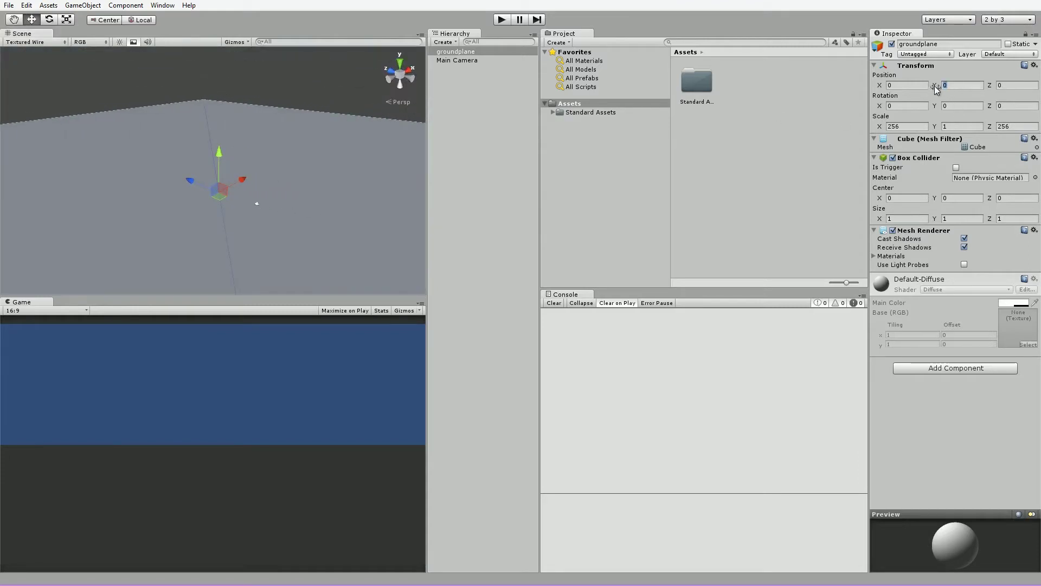
{"action": "type", "text": "-1"}
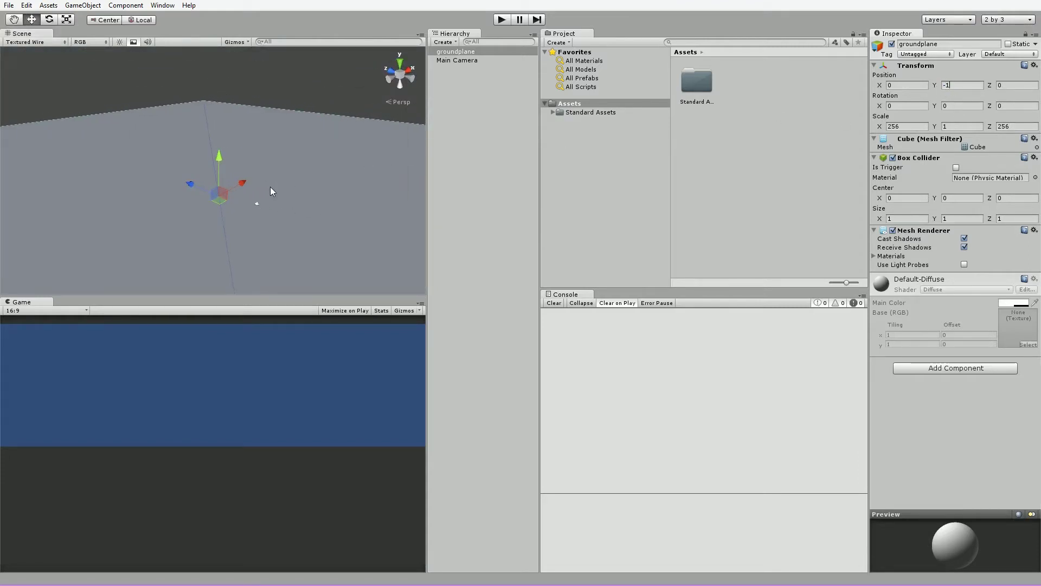
{"action": "right_click_drag", "start_coordinate": [333, 103], "coordinate": [354, 113]}
{"action": "left_click", "coordinate": [345, 85]}
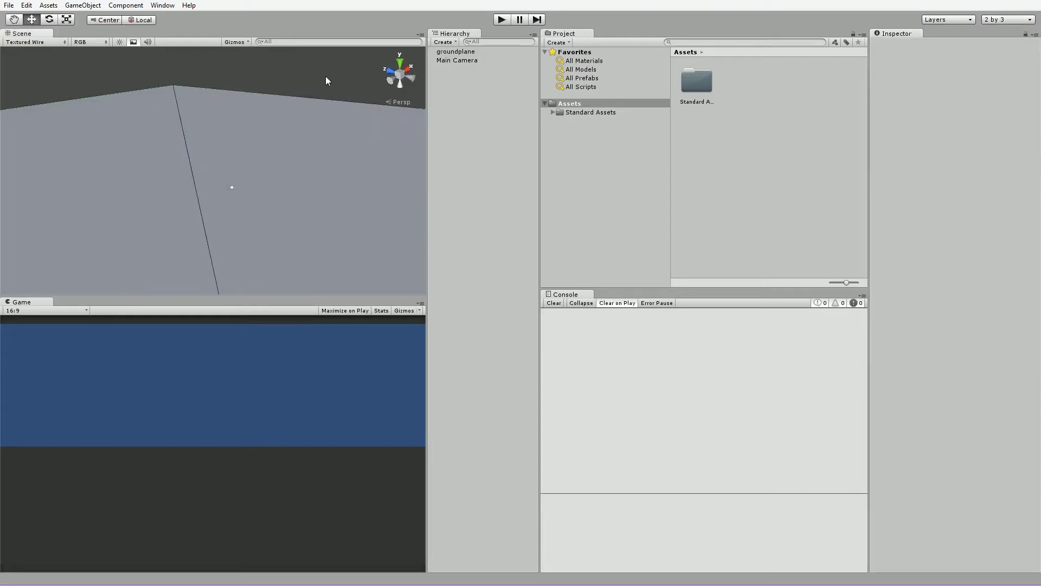
- Add a terrain object to the scene
{"action": "left_click", "coordinate": [97, 8]}
{"action": "mouse_move", "coordinate": [100, 31]}
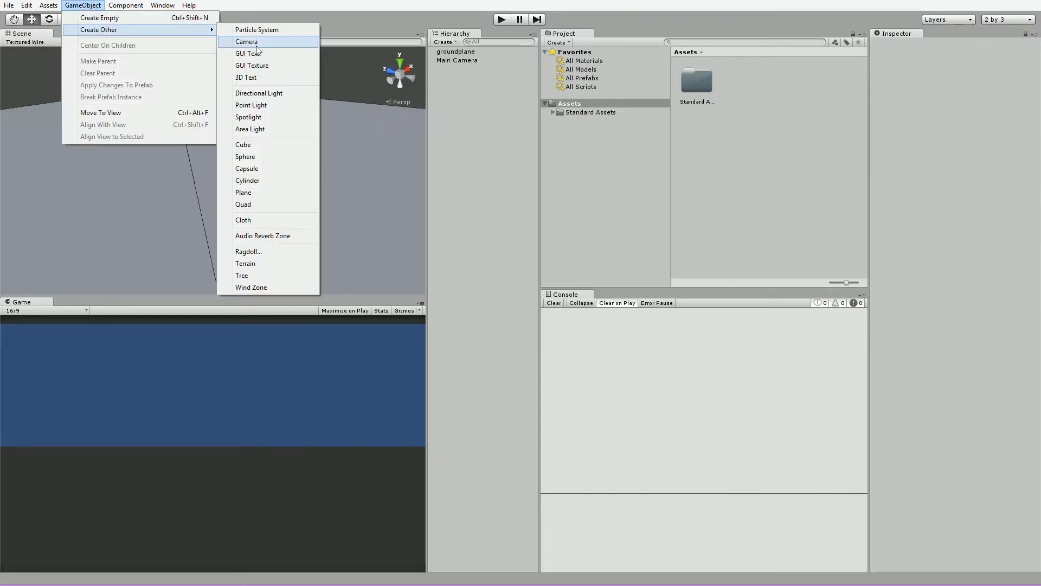
{"action": "left_click", "coordinate": [279, 264]}
{"action": "left_click_drag", "start_coordinate": [279, 265], "coordinate": [278, 156], "text": "alt"}
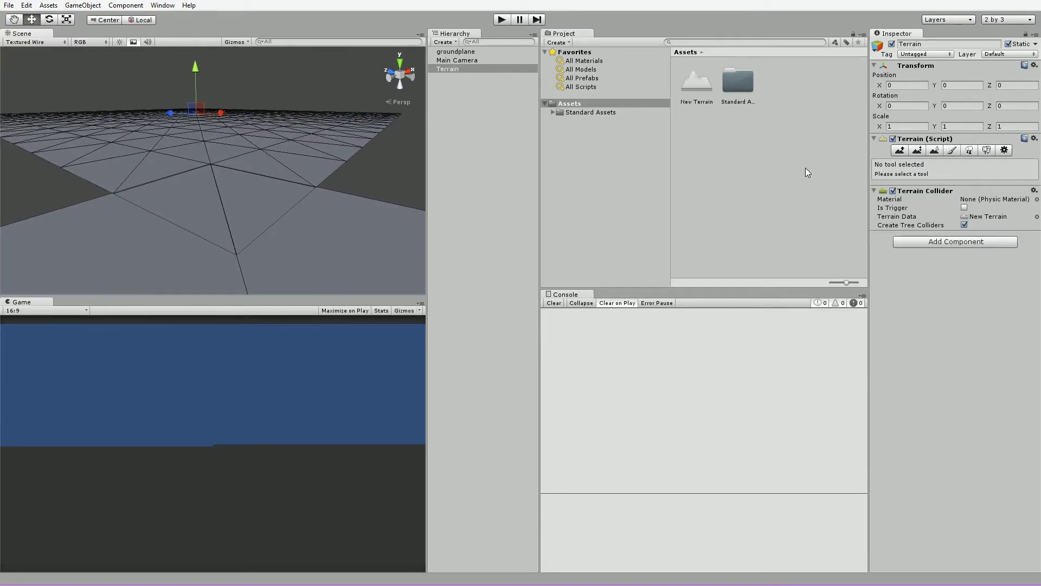
- Set the terrain's width, length and height to 256 in its resolution settings
{"action": "left_click", "coordinate": [1014, 86]}
{"action": "left_click", "coordinate": [1004, 151]}
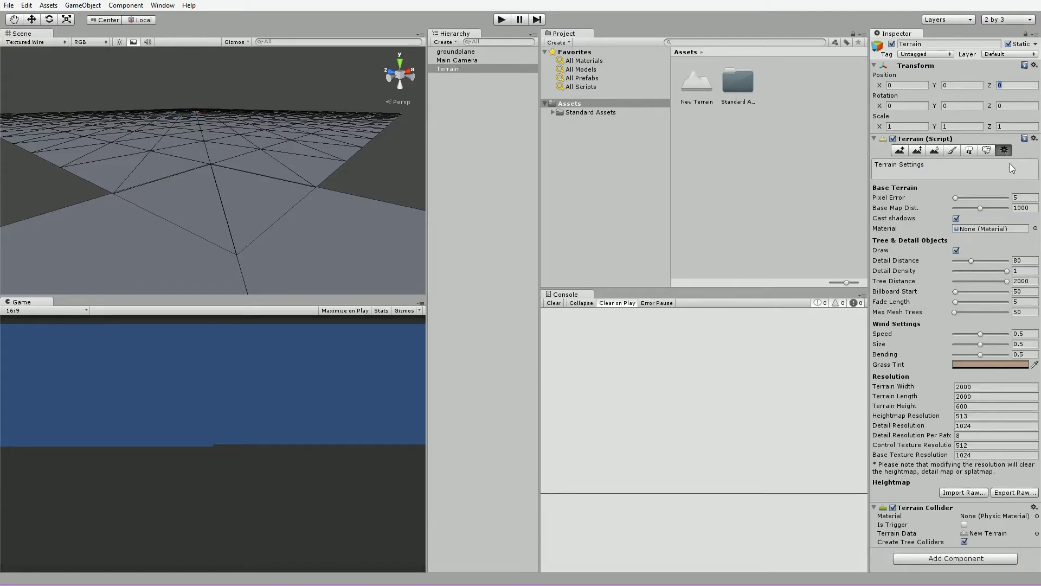
{"action": "left_click", "coordinate": [459, 69]}
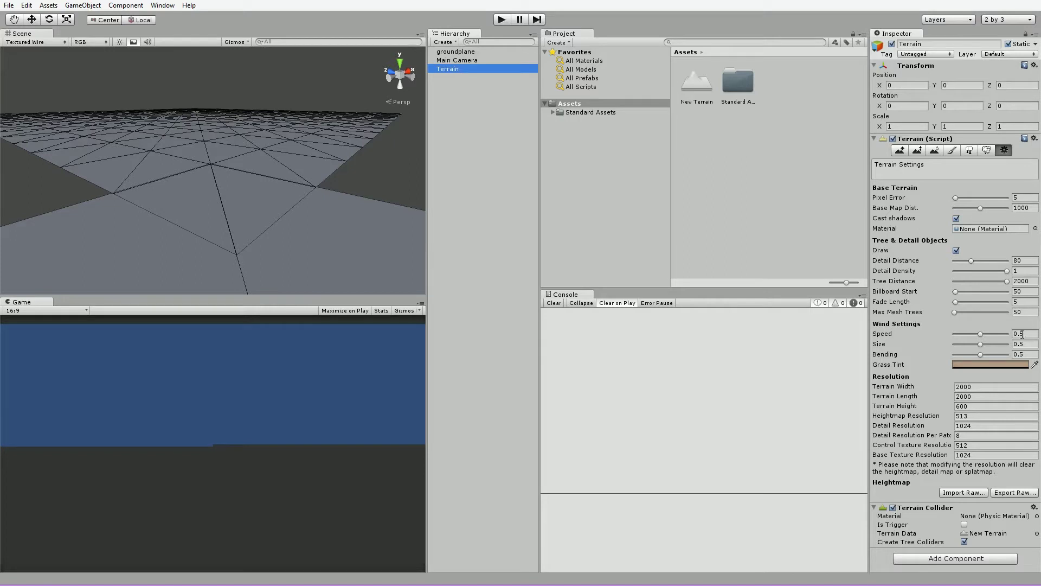
{"action": "left_click", "coordinate": [984, 387]}
{"action": "key", "text": "Tab"}
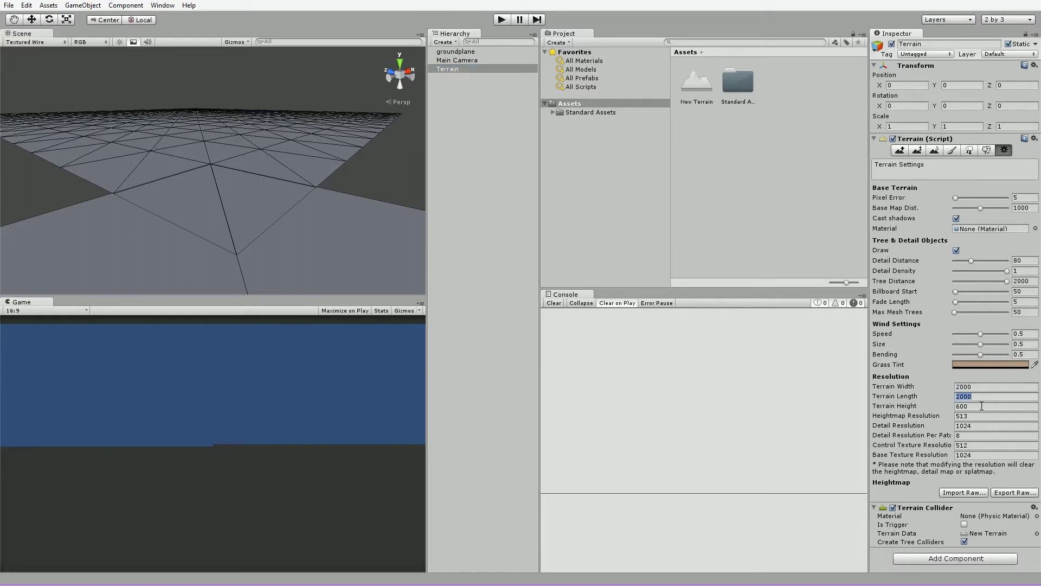
{"action": "left_click", "coordinate": [979, 406]}
{"action": "left_click_drag", "start_coordinate": [980, 389], "coordinate": [960, 405]}
{"action": "double_click", "coordinate": [970, 388]}
{"action": "type", "text": "256"}
{"action": "key", "text": "Tab"}
{"action": "type", "text": "256"}
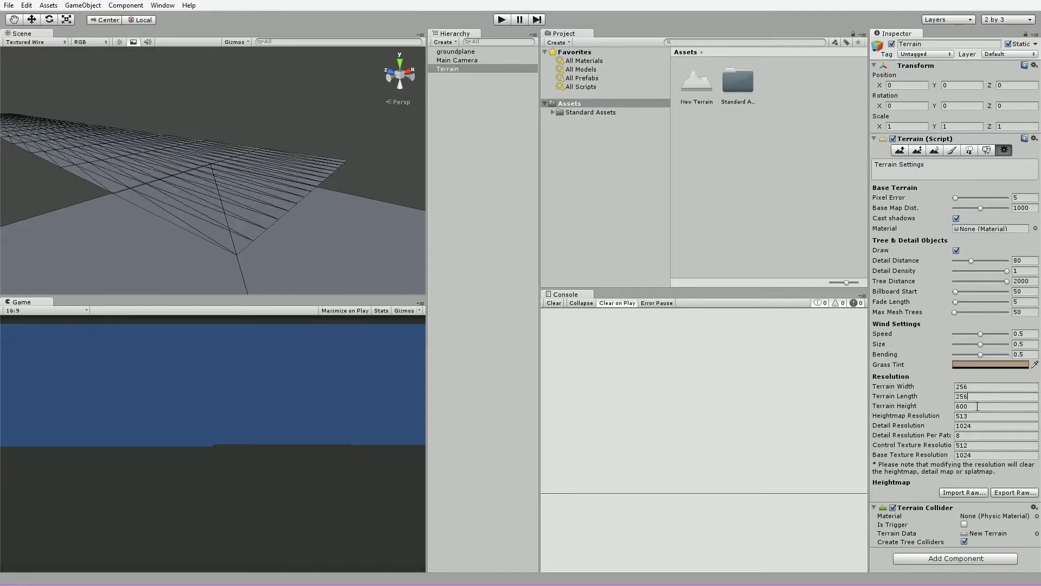
{"action": "key", "text": "Return"}
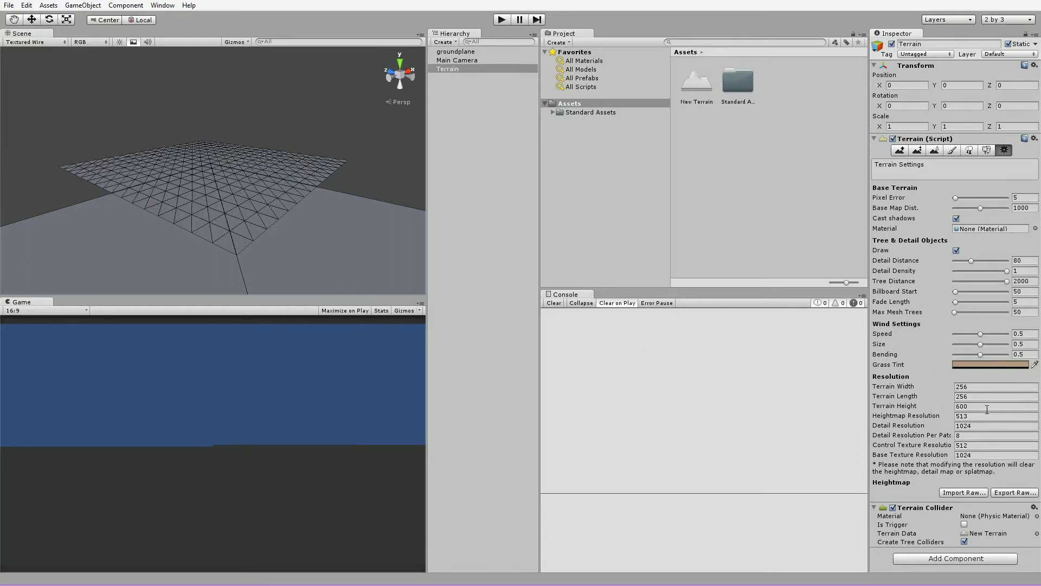
{"action": "type", "text": "256"}
{"action": "key", "text": "Return"}
- Set the terrain's position to -128 in X and -1280 in Z
{"action": "left_click", "coordinate": [891, 86]}
{"action": "left_click_drag", "start_coordinate": [281, 158], "coordinate": [361, 167], "text": "alt"}
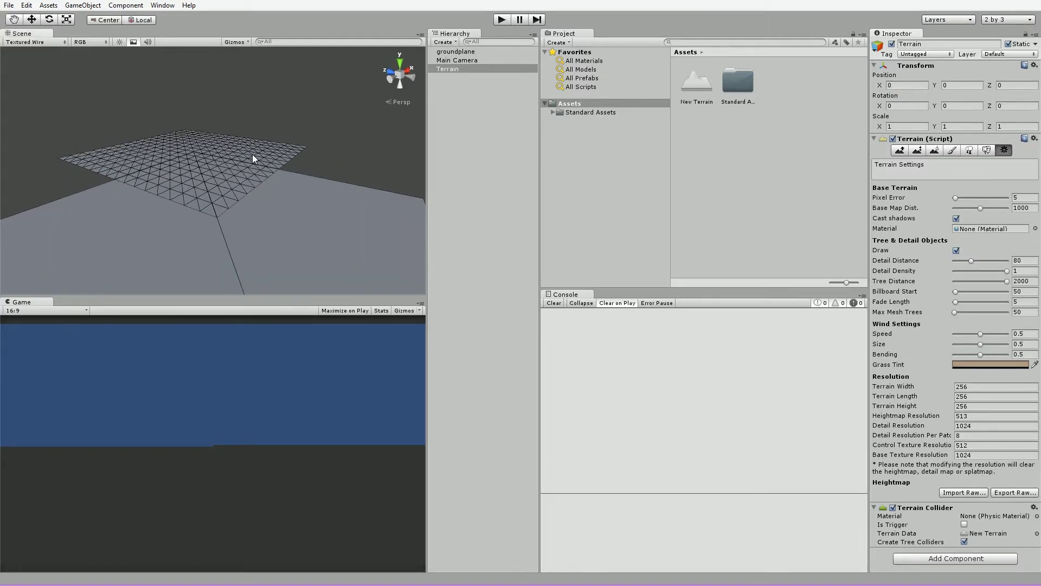
{"action": "type", "text": "12"}
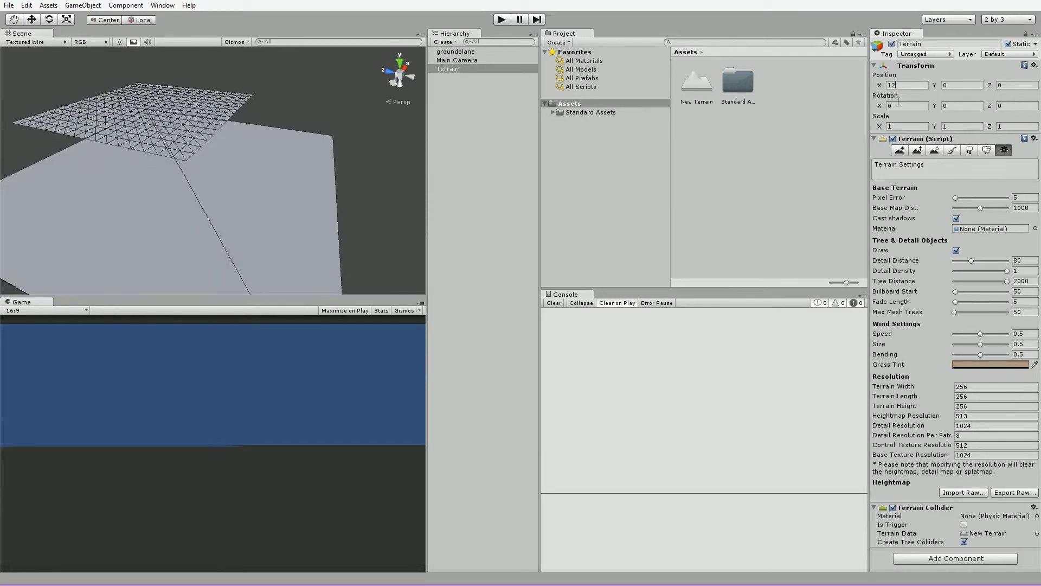
{"action": "key", "text": "BackSpace"}
{"action": "key", "text": "BackSpace"}
{"action": "type", "text": "-128"}
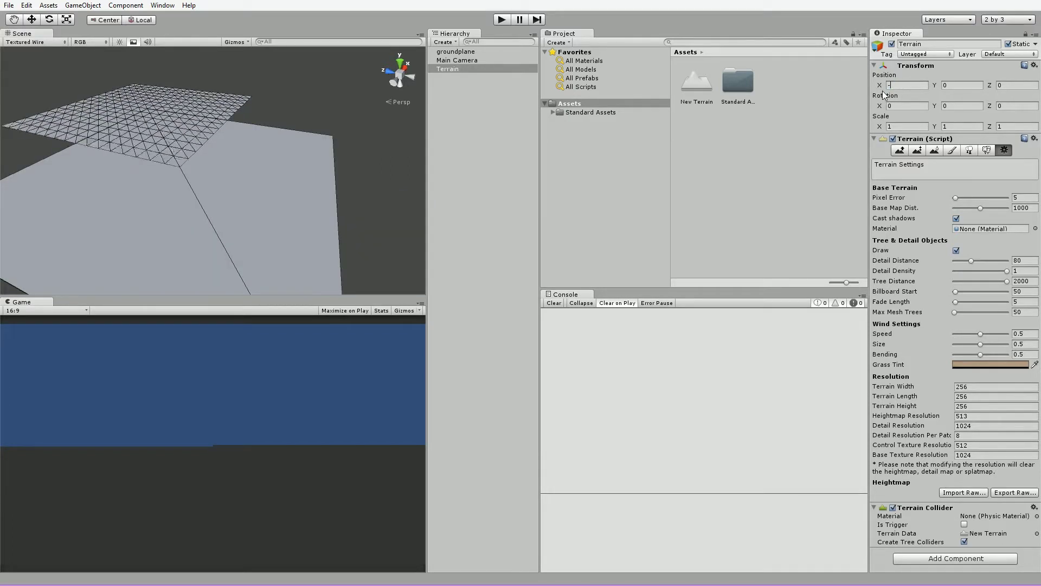
{"action": "left_click", "coordinate": [1022, 83]}
{"action": "type", "text": "-128"}
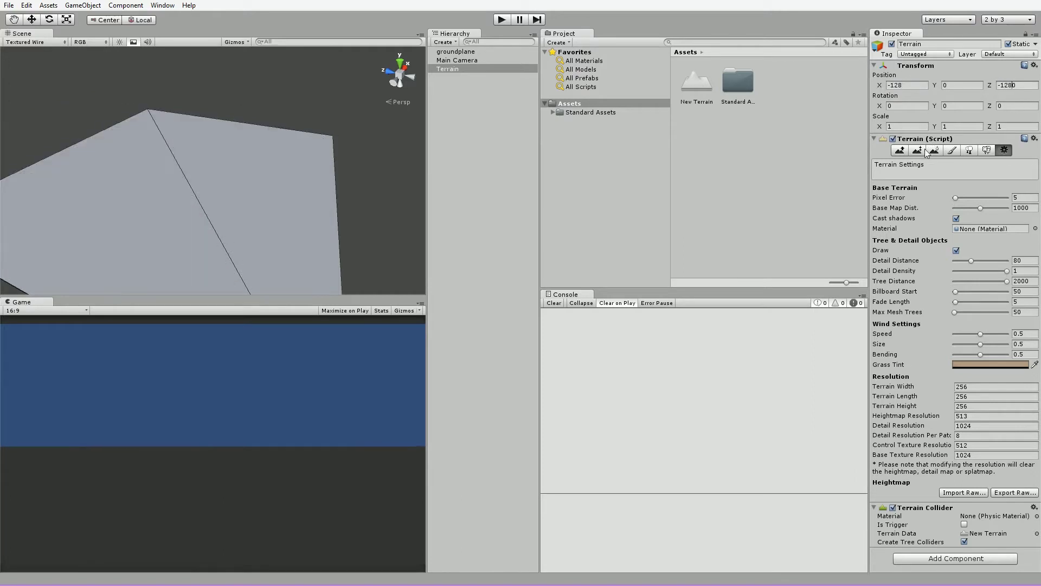
- Add the Grass (Hill) texture as the terrain's base paint texture
{"action": "left_click_drag", "start_coordinate": [421, 197], "coordinate": [359, 114], "text": "alt"}
{"action": "mouse_move", "coordinate": [359, 114]}
{"action": "right_mouse_down"}
{"action": "mouse_move", "coordinate": [304, 161]}
{"action": "mouse_move", "coordinate": [326, 84]}
{"action": "mouse_move", "coordinate": [352, 81]}
{"action": "right_mouse_up"}
{"action": "key", "text": "shift+w"}
{"action": "left_click_drag", "start_coordinate": [352, 82], "coordinate": [346, 298], "text": "alt"}
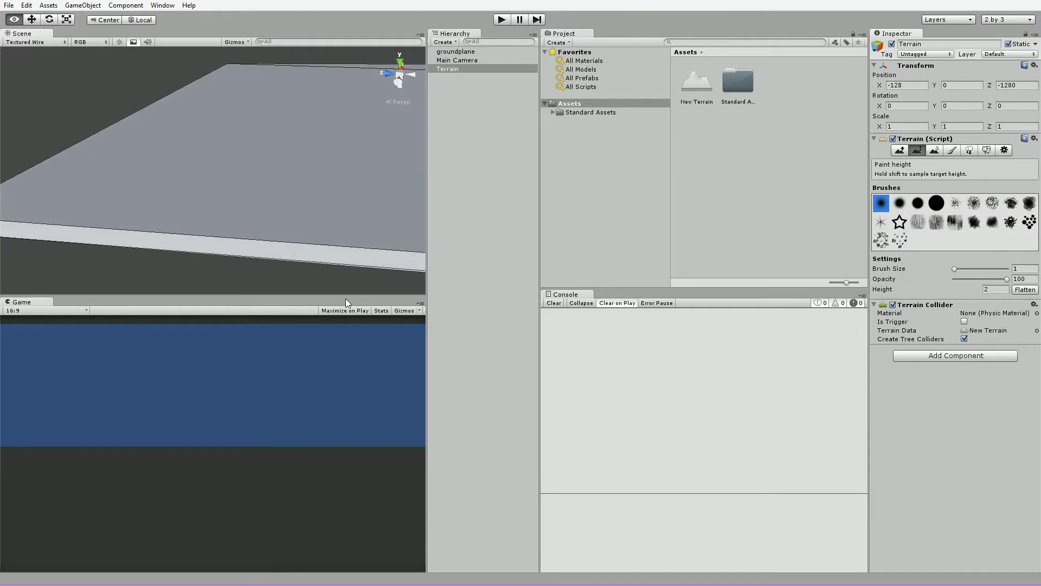
{"action": "left_click", "coordinate": [951, 152]}
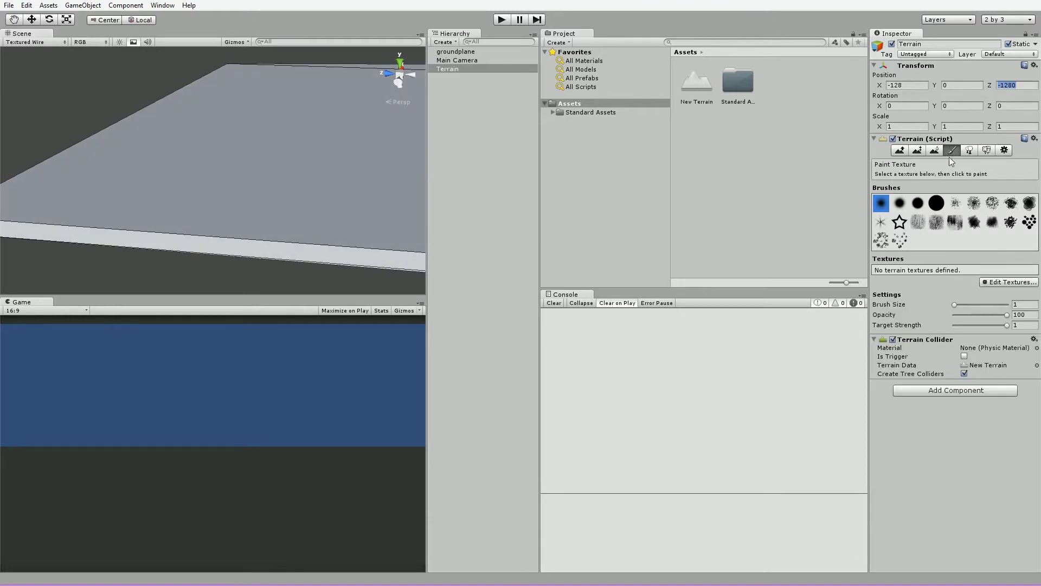
{"action": "left_click", "coordinate": [1008, 281]}
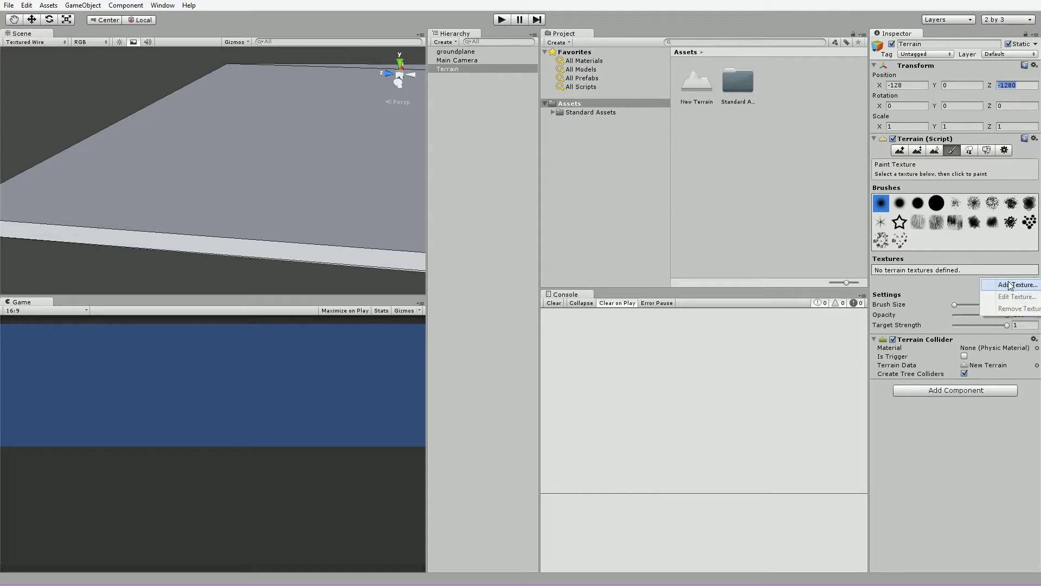
{"action": "left_click", "coordinate": [1009, 285]}
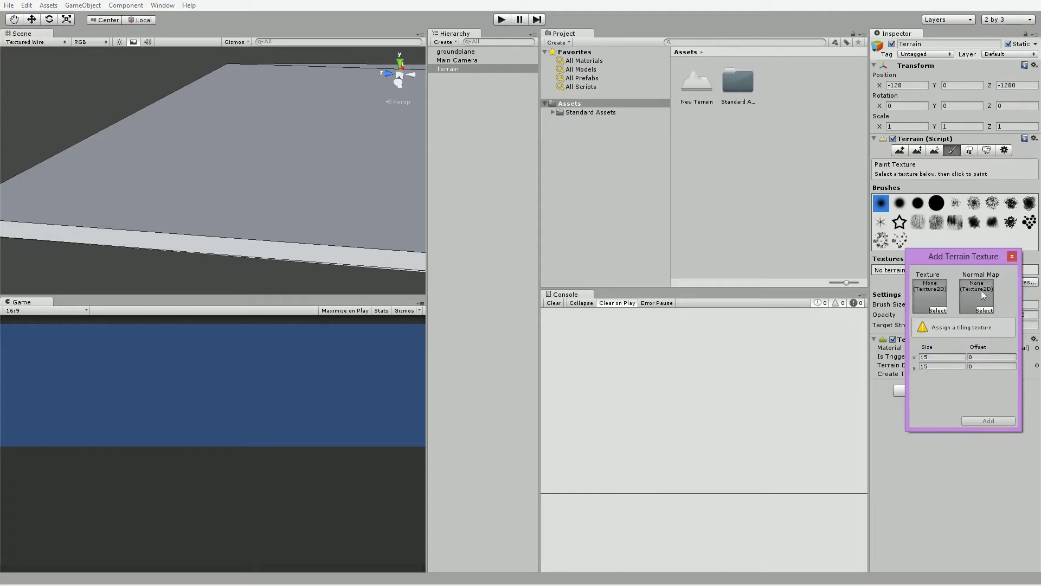
{"action": "left_click", "coordinate": [938, 311]}
{"action": "left_click", "coordinate": [597, 183]}
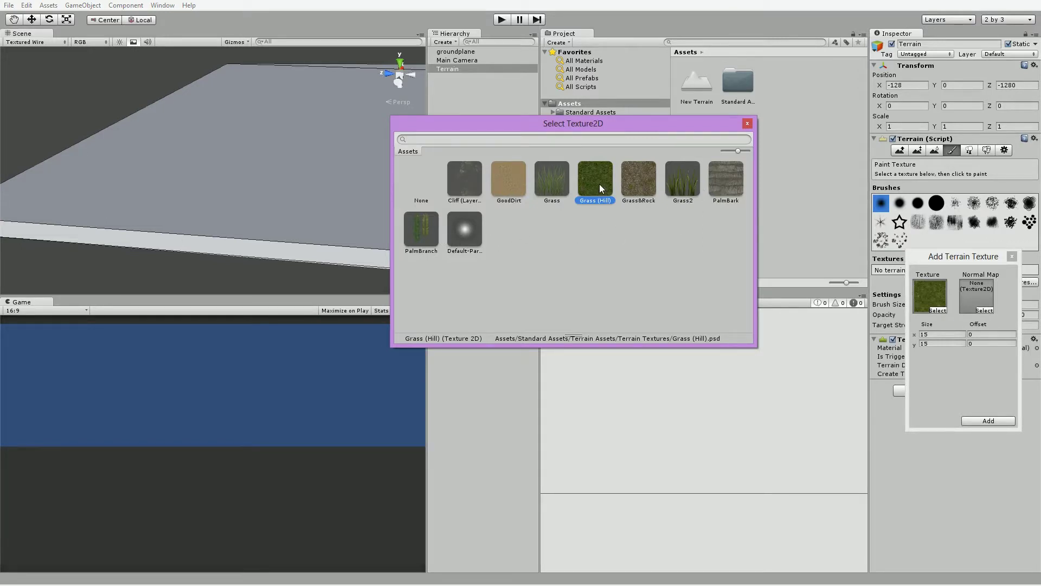
{"action": "double_click", "coordinate": [600, 184]}
{"action": "left_click", "coordinate": [988, 421]}
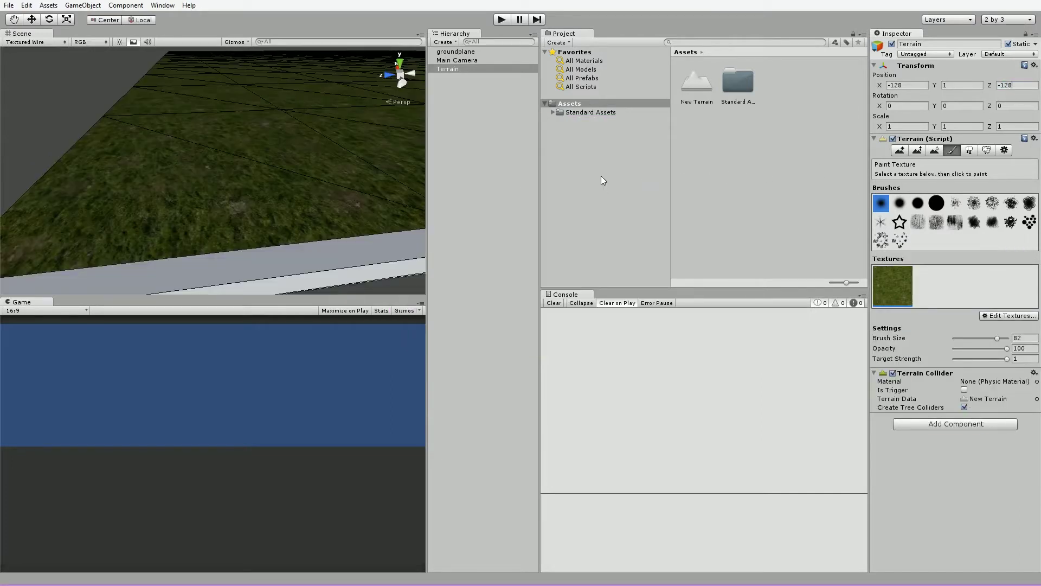
- Add a directional light to the scene
{"action": "left_click_drag", "start_coordinate": [337, 198], "coordinate": [274, 175], "text": "alt"}
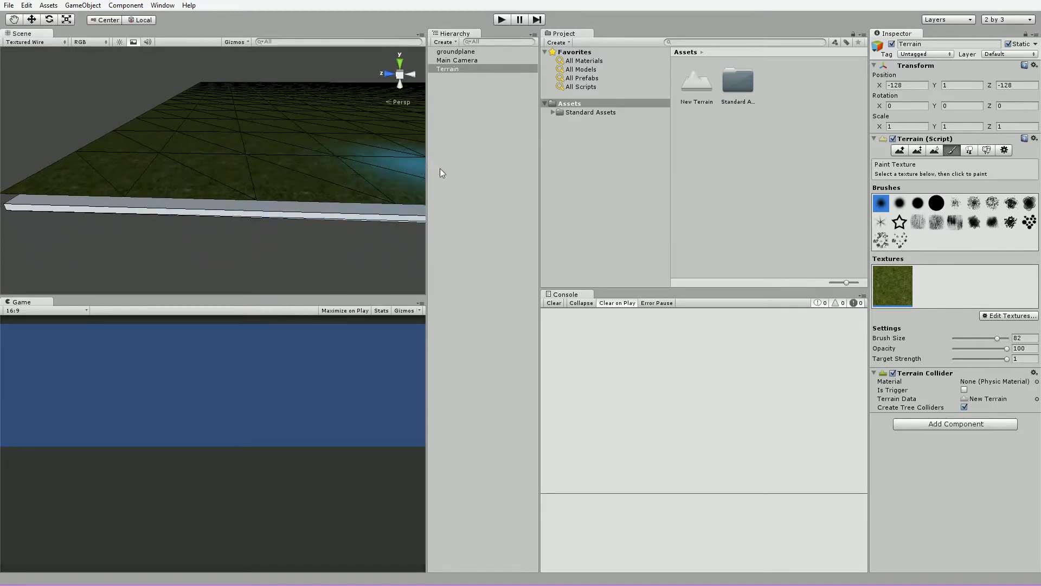
{"action": "mouse_move", "coordinate": [361, 187]}
{"action": "right_mouse_down"}
{"action": "mouse_move", "coordinate": [321, 304]}
{"action": "mouse_move", "coordinate": [307, 223]}
{"action": "mouse_move", "coordinate": [335, 217]}
{"action": "mouse_move", "coordinate": [326, 225]}
{"action": "right_mouse_up"}
{"action": "key", "text": "shift+w"}
{"action": "left_click", "coordinate": [83, 5]}
{"action": "mouse_move", "coordinate": [163, 30]}
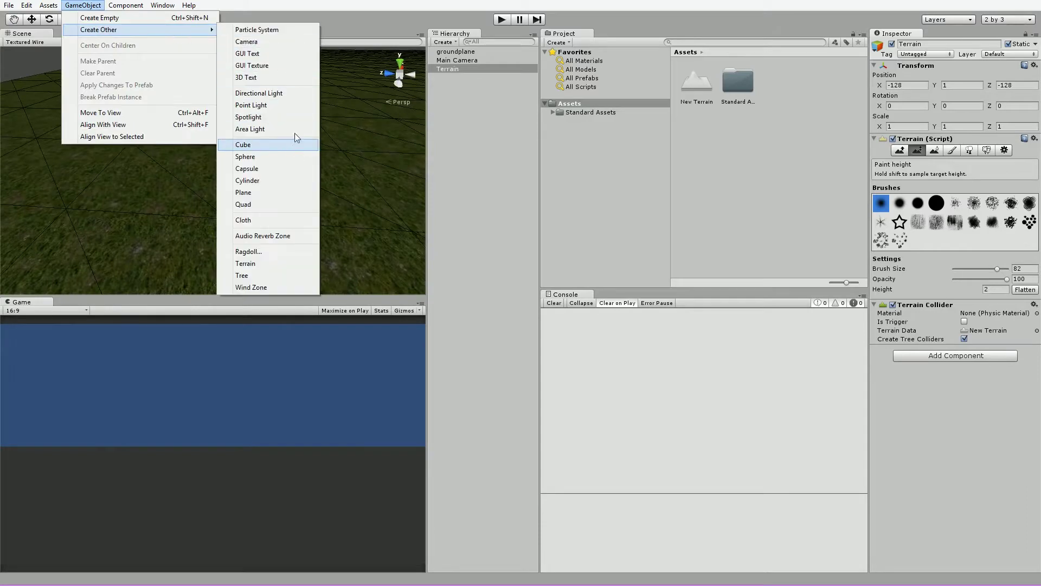
{"action": "left_click", "coordinate": [295, 94]}
{"action": "right_click_drag", "start_coordinate": [302, 132], "coordinate": [302, 124]}
{"action": "key", "text": "s"}
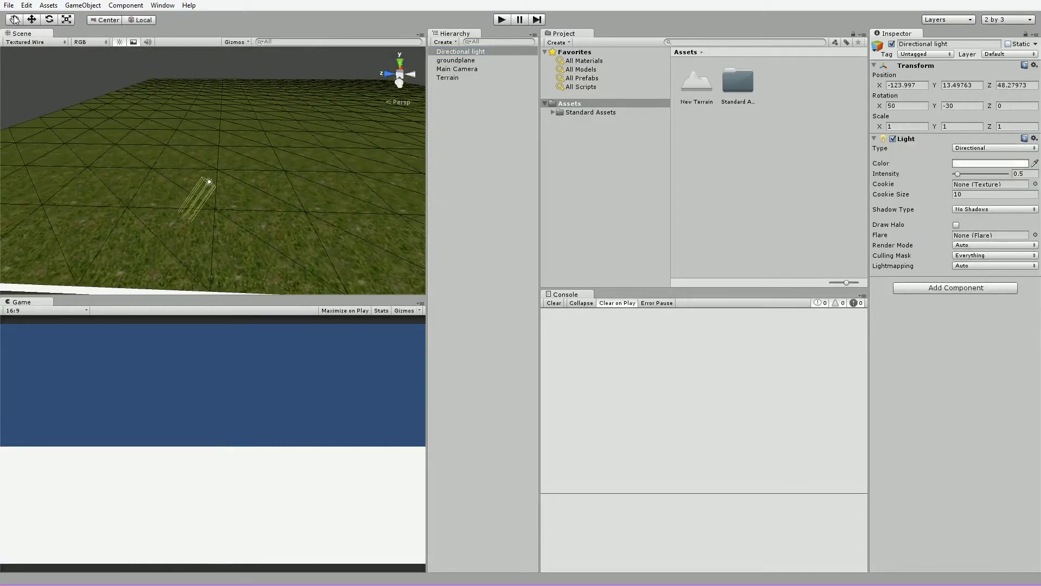
- Set the directional light's position to X 0, Y 100, Z 0
{"action": "left_click", "coordinate": [33, 20]}
{"action": "left_click", "coordinate": [927, 85]}
{"action": "type", "text": "0"}
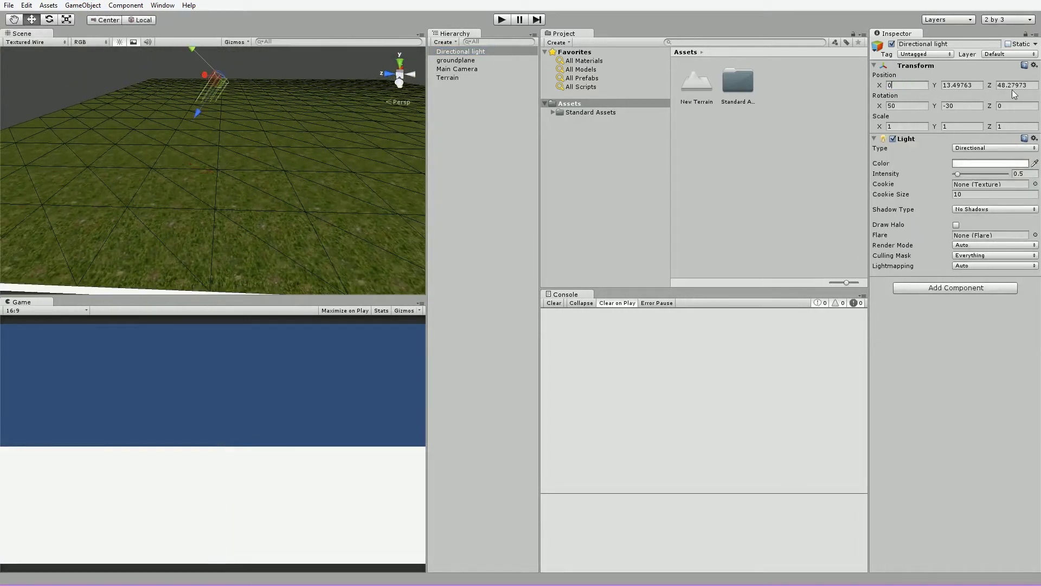
{"action": "left_click", "coordinate": [1012, 85]}
{"action": "type", "text": "0"}
{"action": "left_click_drag", "start_coordinate": [949, 88], "coordinate": [937, 91]}
{"action": "type", "text": "100"}
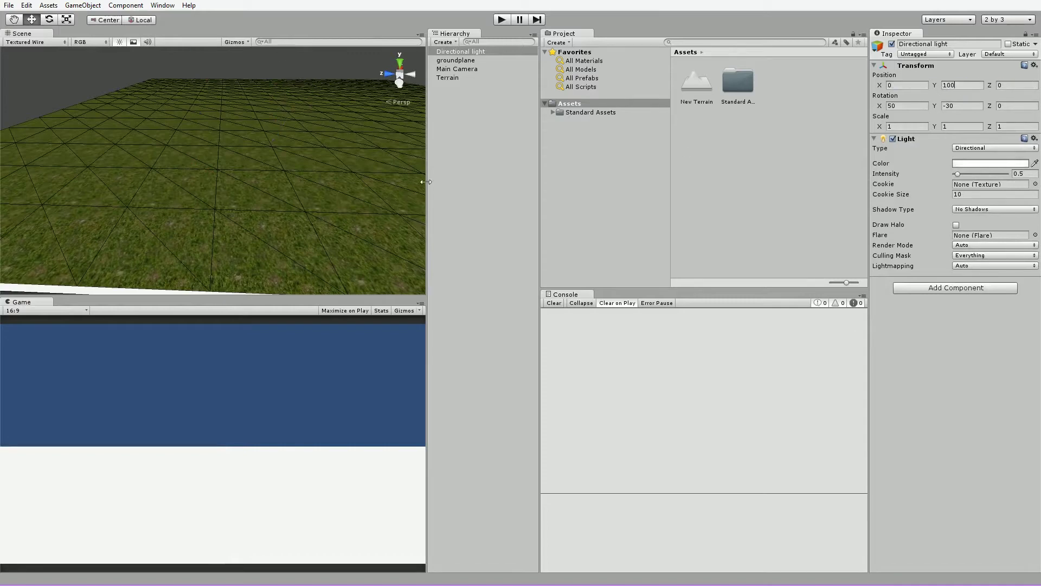
{"action": "right_click_drag", "start_coordinate": [331, 191], "coordinate": [322, 139]}
{"action": "key", "text": "s"}
{"action": "key", "text": "s"}
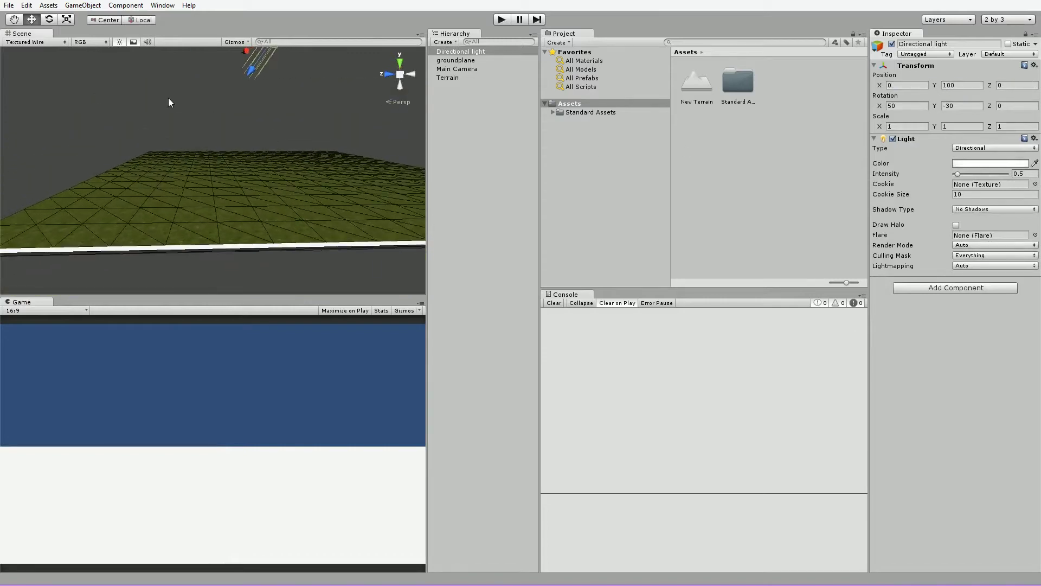
- Rotate the directional light to 90 degrees on X so it points straight down, and raise its intensity to 0.99
{"action": "left_click", "coordinate": [50, 20]}
{"action": "right_click_drag", "start_coordinate": [312, 97], "coordinate": [310, 74]}
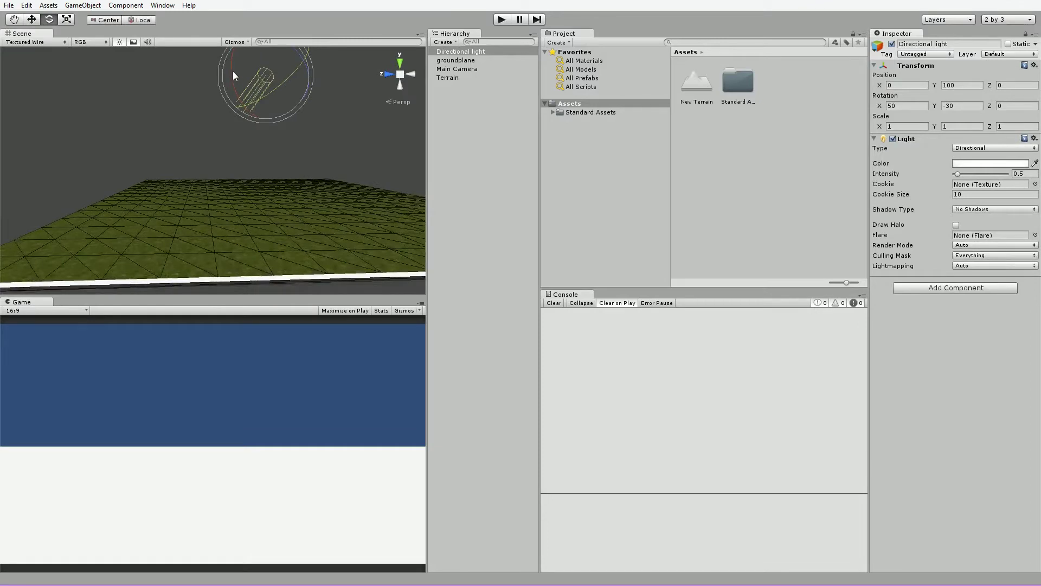
{"action": "left_click_drag", "start_coordinate": [232, 71], "coordinate": [282, 135]}
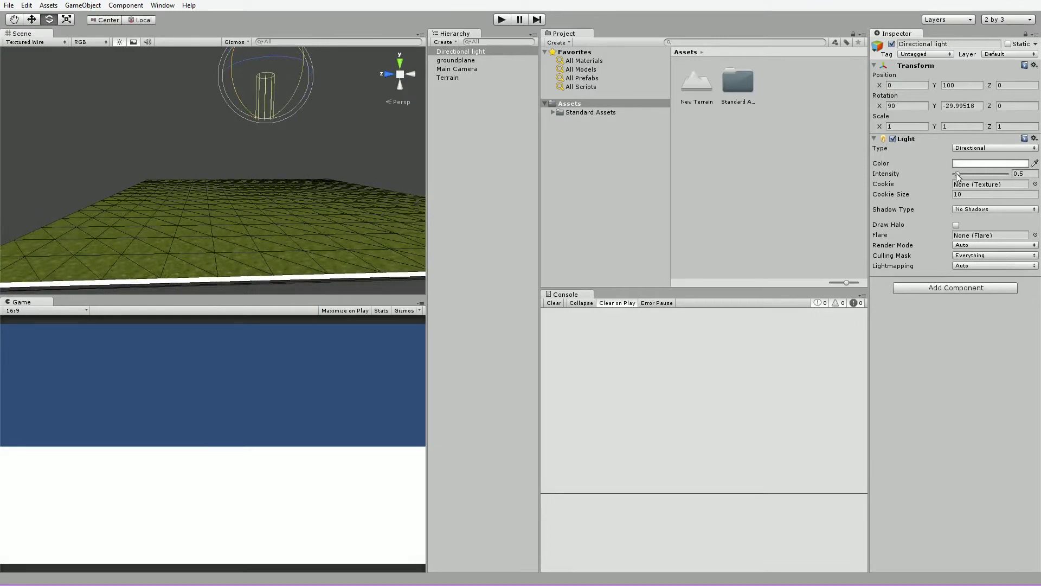
{"action": "mouse_move", "coordinate": [958, 176]}
{"action": "left_mouse_down"}
{"action": "mouse_move", "coordinate": [970, 179]}
{"action": "mouse_move", "coordinate": [961, 180]}
{"action": "left_mouse_up"}
{"action": "right_click_drag", "start_coordinate": [300, 225], "coordinate": [172, 321]}
{"action": "key", "text": "s"}
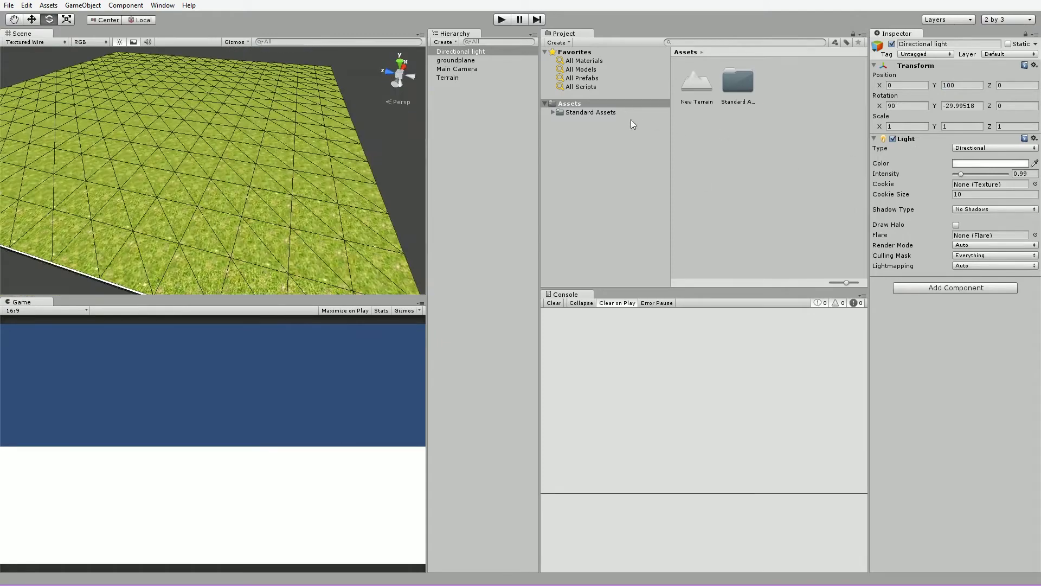
- Raise hills on the terrain with the Raise / Lower Terrain tool and the large solid round brush
{"action": "left_click", "coordinate": [447, 78]}
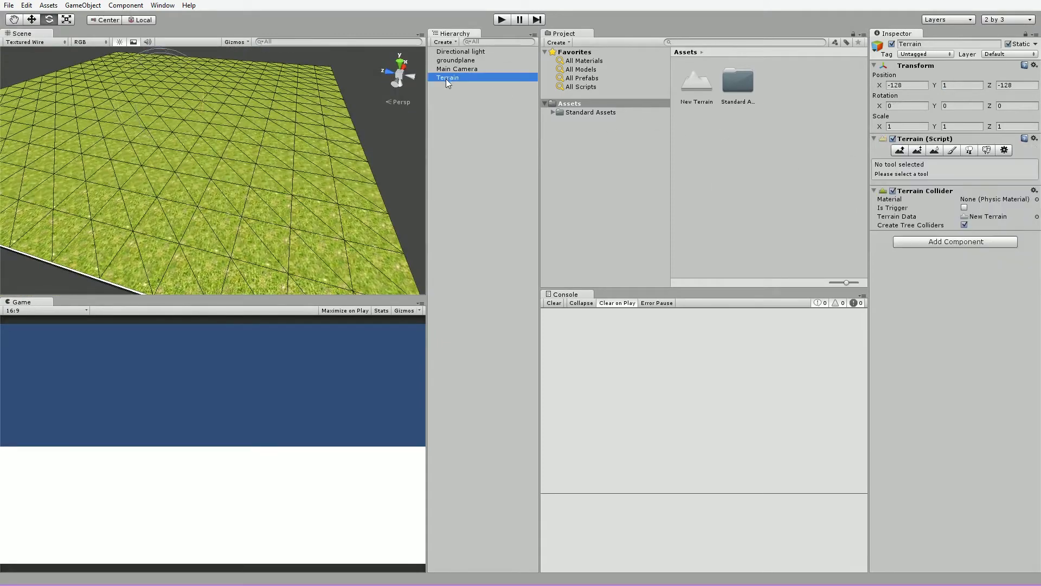
{"action": "left_click", "coordinate": [920, 150]}
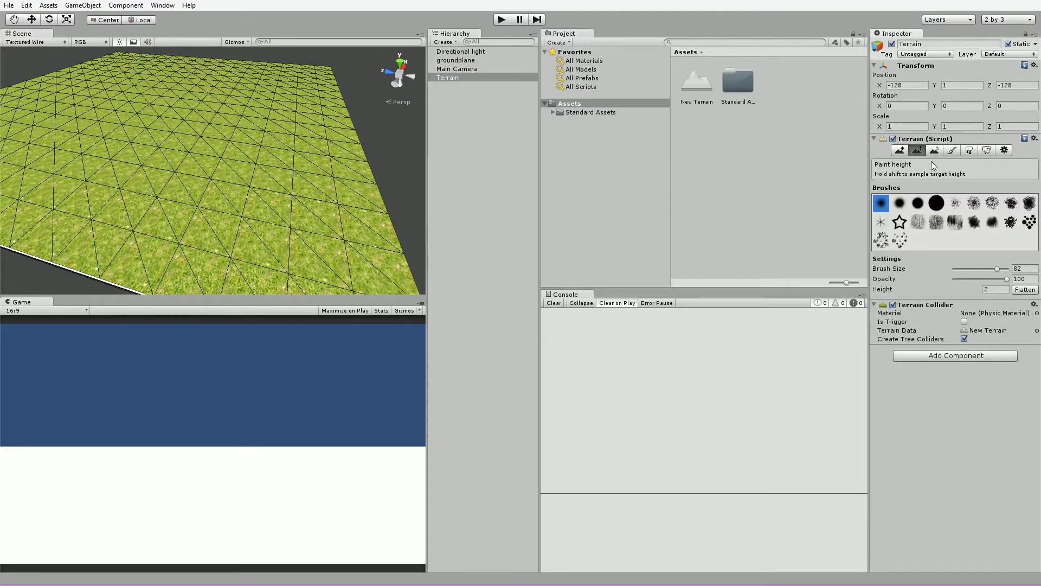
{"action": "left_click", "coordinate": [909, 150]}
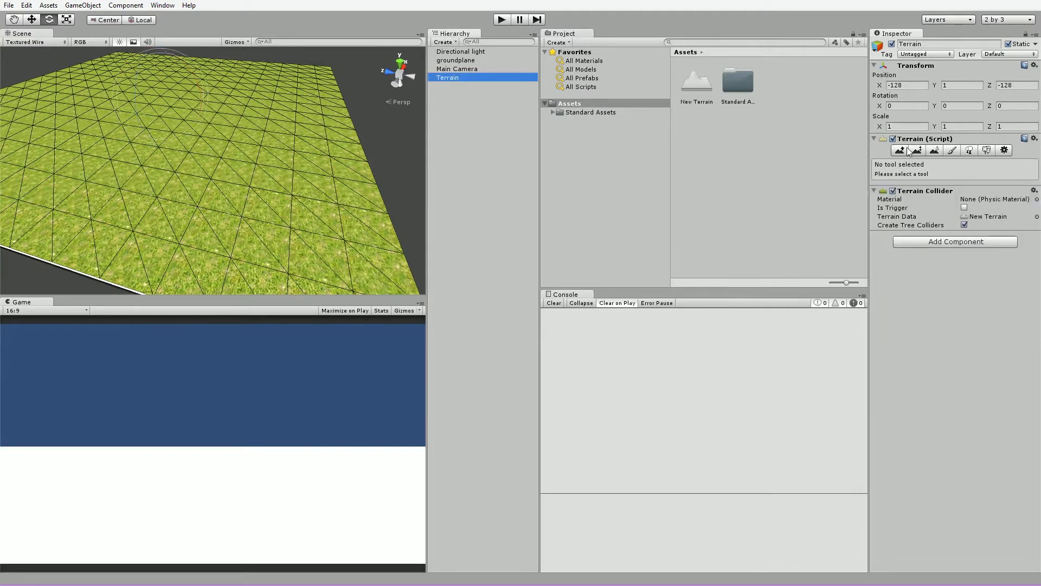
{"action": "left_click", "coordinate": [921, 150]}
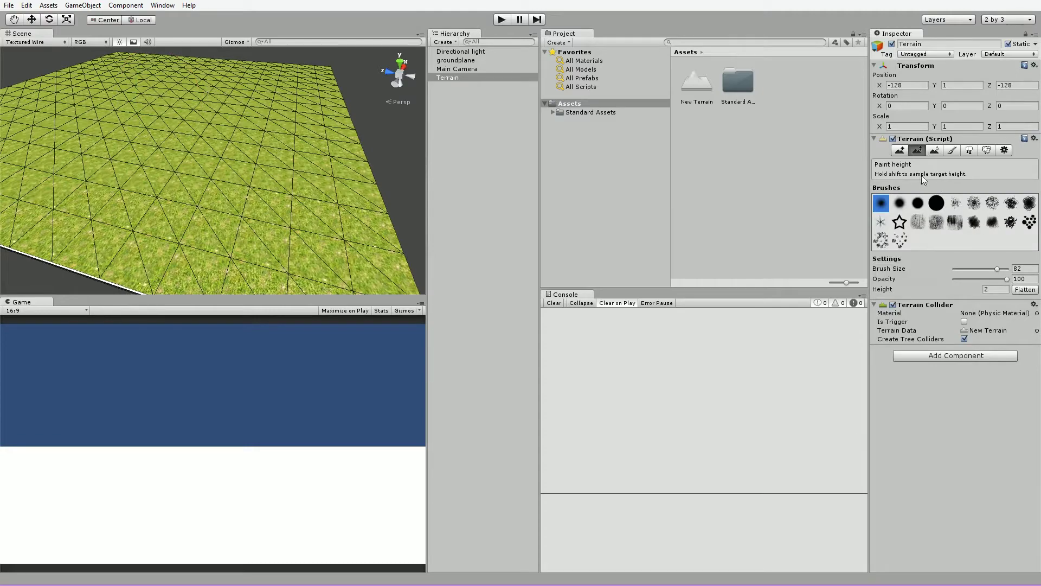
{"action": "left_click", "coordinate": [902, 150]}
{"action": "left_click", "coordinate": [937, 203]}
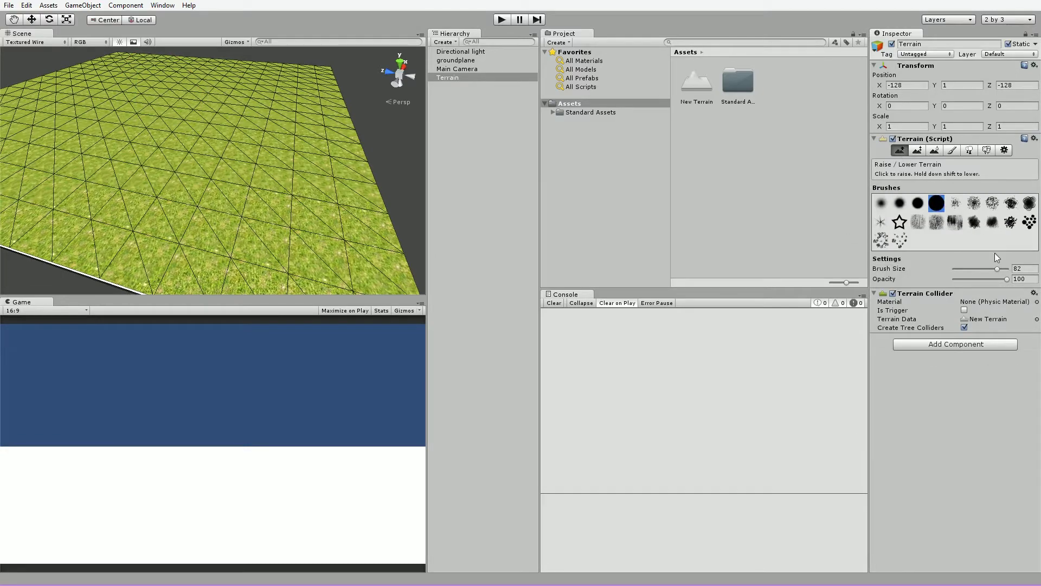
{"action": "mouse_move", "coordinate": [314, 195]}
{"action": "left_mouse_down"}
{"action": "mouse_move", "coordinate": [175, 115]}
{"action": "mouse_move", "coordinate": [188, 197]}
{"action": "left_mouse_up"}
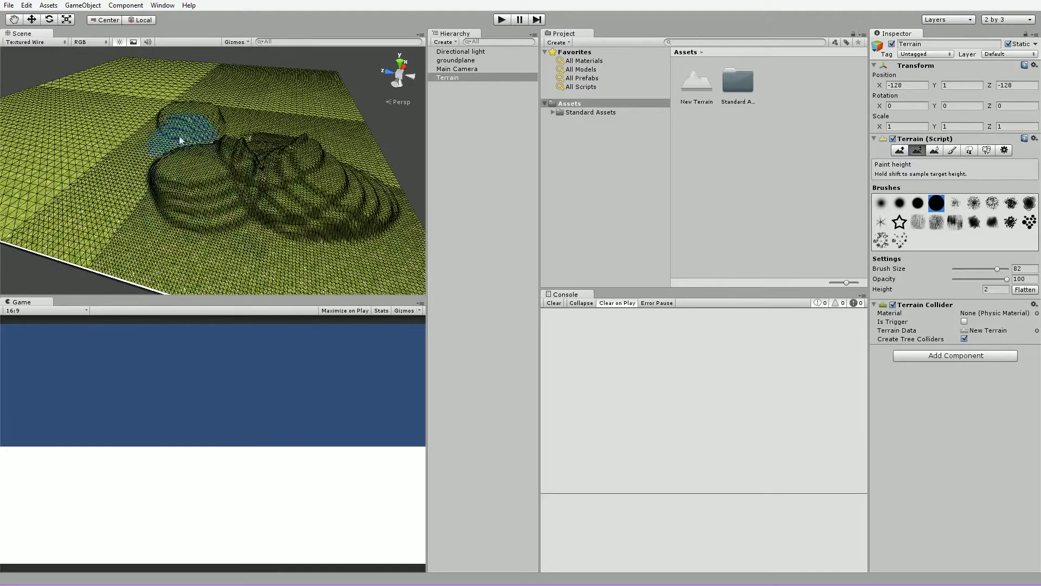
- Switch the scene view's draw mode to Textured to show the terrain without wireframe lines
{"action": "left_click", "coordinate": [32, 41]}
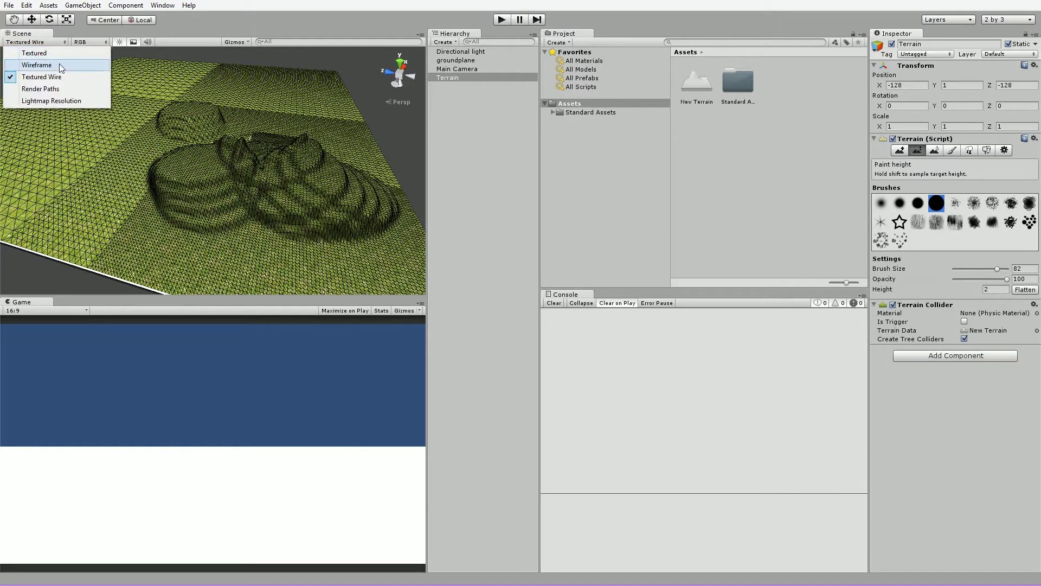
{"action": "left_click", "coordinate": [52, 55]}
{"action": "right_click_drag", "start_coordinate": [194, 124], "coordinate": [106, 111]}
{"action": "key", "text": "w"}
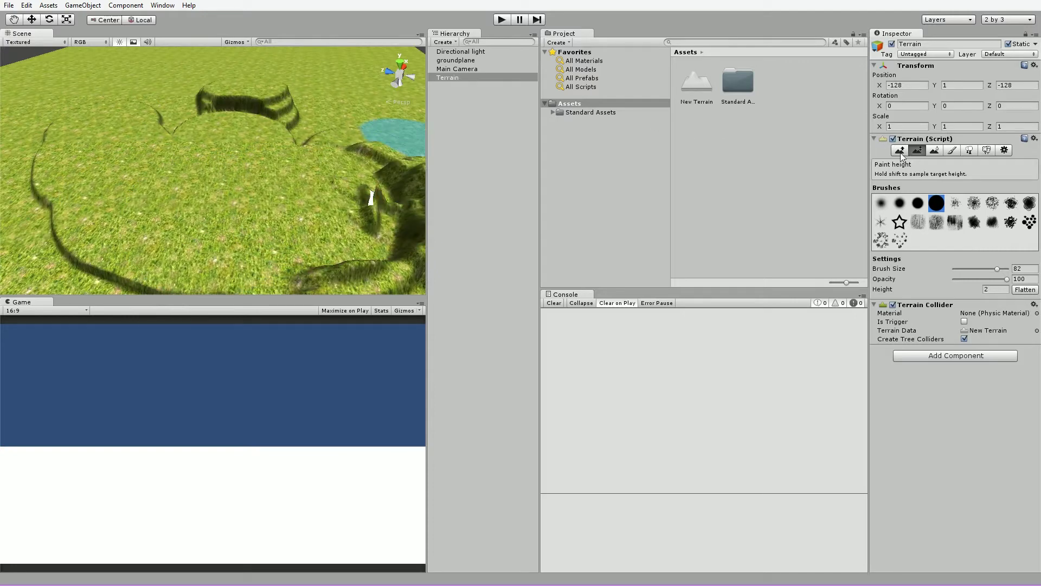
- Set the Paint Height tool's height to 10 and paint a raised plateau on the terrain
{"action": "left_click", "coordinate": [1004, 289]}
{"action": "type", "text": "10"}
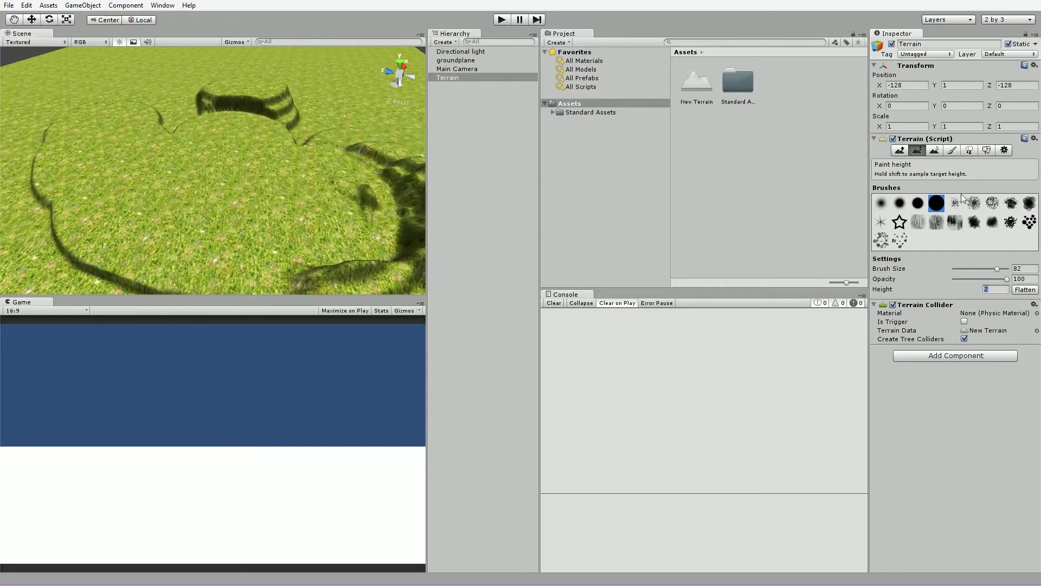
{"action": "mouse_move", "coordinate": [332, 129]}
{"action": "left_mouse_down"}
{"action": "mouse_move", "coordinate": [239, 144]}
{"action": "mouse_move", "coordinate": [108, 97]}
{"action": "mouse_move", "coordinate": [179, 203]}
{"action": "mouse_move", "coordinate": [238, 189]}
{"action": "mouse_move", "coordinate": [165, 147]}
{"action": "left_mouse_up"}
- Flatten the entire terrain to the height of 10
{"action": "left_click", "coordinate": [996, 289]}
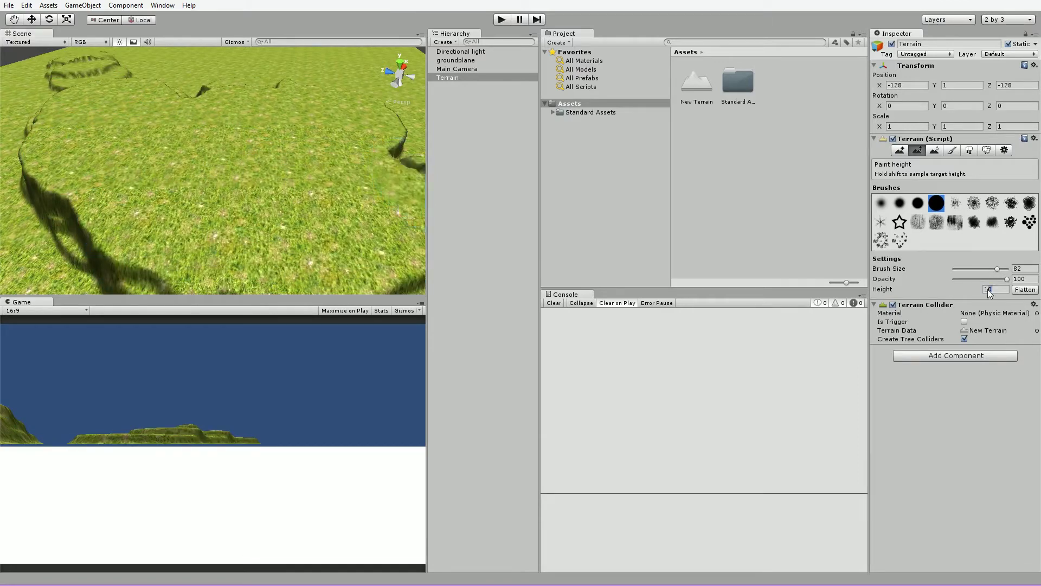
{"action": "left_click", "coordinate": [1024, 289]}
{"action": "left_click_drag", "start_coordinate": [353, 214], "coordinate": [270, 170], "text": "alt"}
- Set the paint height to 0 and flatten the entire terrain to it
{"action": "left_click_drag", "start_coordinate": [1004, 291], "coordinate": [978, 288]}
{"action": "type", "text": "0"}
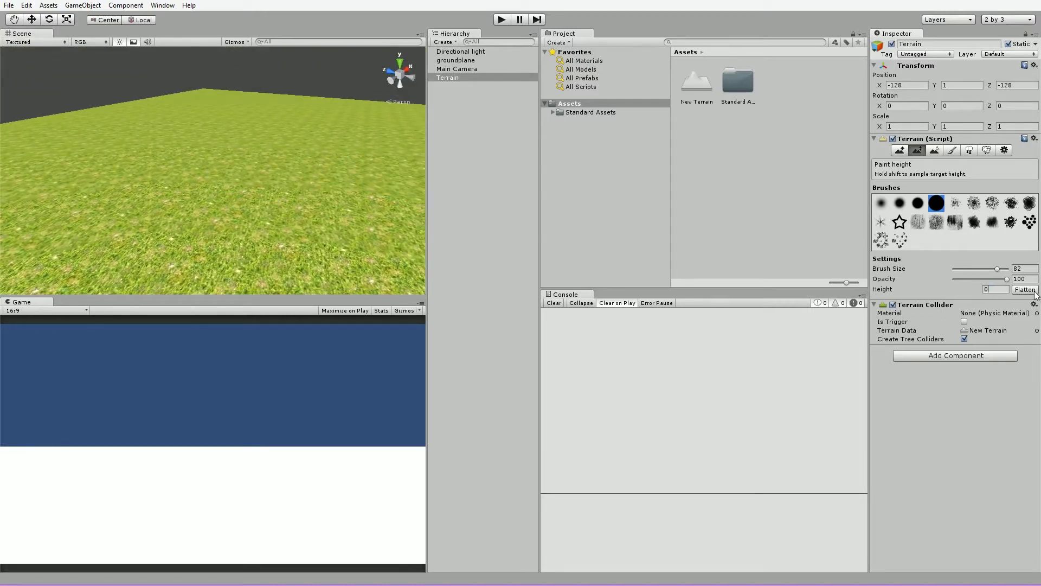
{"action": "left_click", "coordinate": [1033, 291]}
{"action": "mouse_move", "coordinate": [379, 225]}
{"action": "left_mouse_down", "text": "alt"}
{"action": "mouse_move", "coordinate": [293, 218]}
{"action": "mouse_move", "coordinate": [342, 222]}
{"action": "mouse_move", "coordinate": [349, 236]}
{"action": "left_mouse_up", "text": "alt"}
- Add Grass&Rock as a second texture for painting the terrain
{"action": "left_click", "coordinate": [951, 150]}
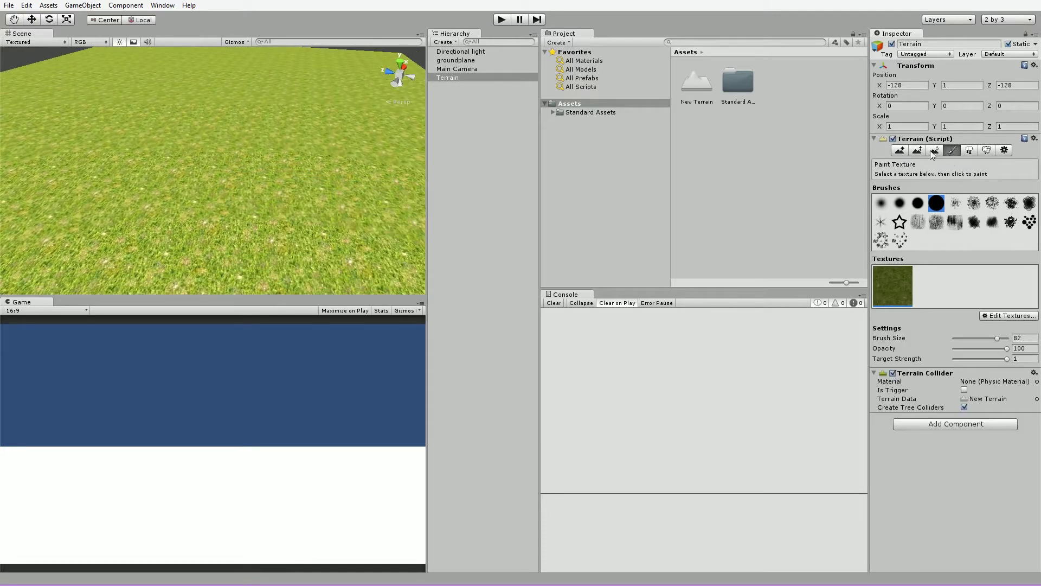
{"action": "left_click", "coordinate": [934, 150]}
{"action": "left_click", "coordinate": [951, 150]}
{"action": "mouse_move", "coordinate": [338, 187]}
{"action": "left_mouse_down", "text": "alt"}
{"action": "mouse_move", "coordinate": [291, 162]}
{"action": "mouse_move", "coordinate": [262, 181]}
{"action": "mouse_move", "coordinate": [233, 110]}
{"action": "mouse_move", "coordinate": [267, 146]}
{"action": "mouse_move", "coordinate": [267, 167]}
{"action": "left_mouse_up", "text": "alt"}
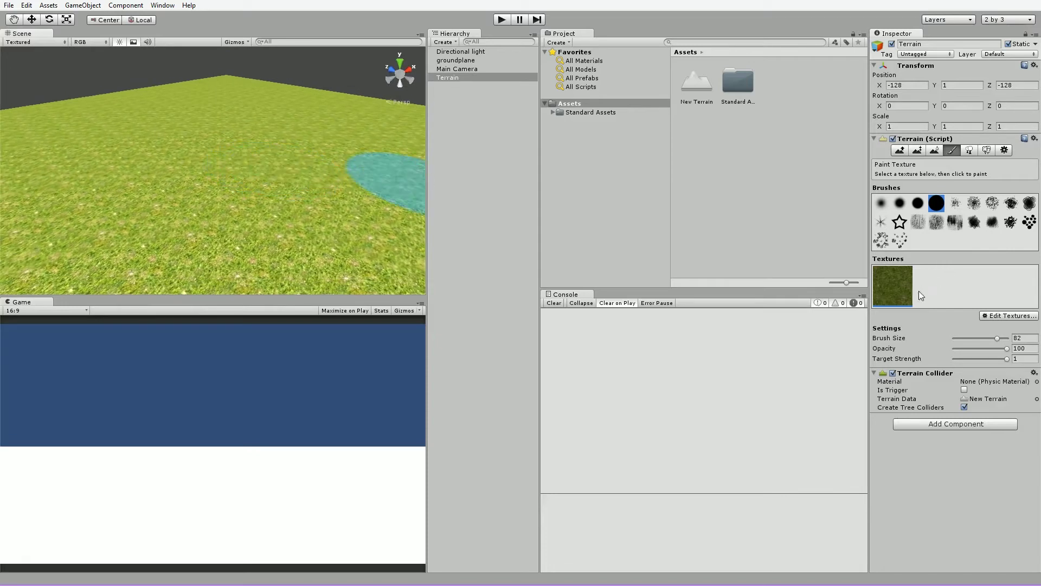
{"action": "left_click", "coordinate": [1012, 317]}
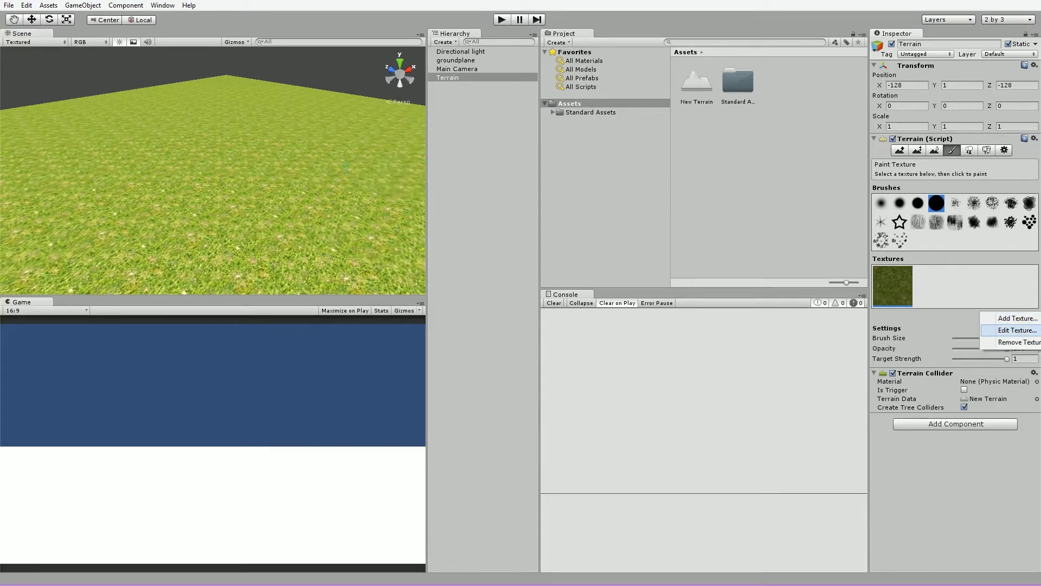
{"action": "left_click", "coordinate": [1035, 320]}
{"action": "left_click", "coordinate": [939, 311]}
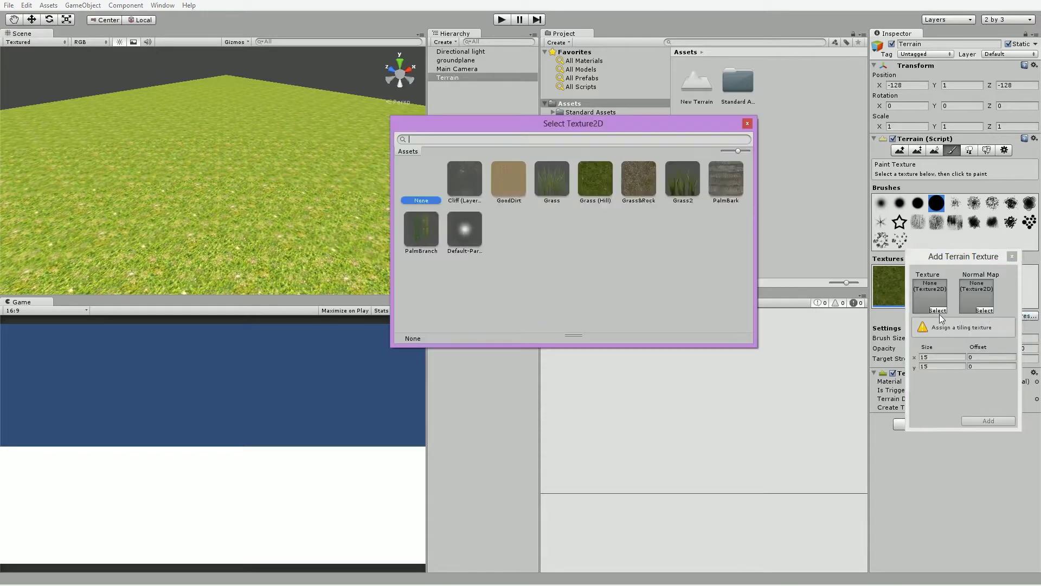
{"action": "left_click", "coordinate": [525, 205]}
{"action": "double_click", "coordinate": [640, 178]}
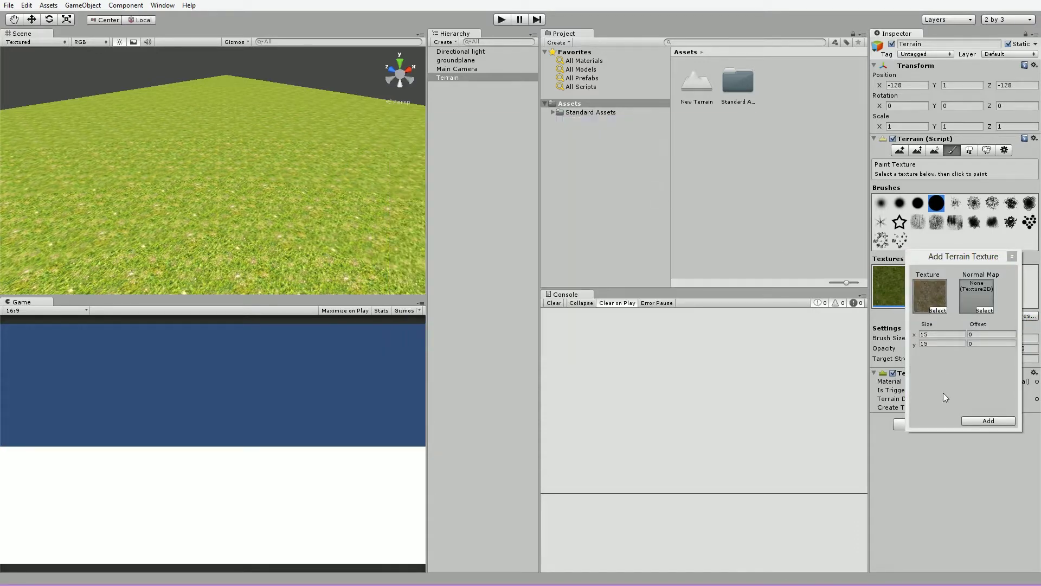
{"action": "left_click", "coordinate": [984, 422]}
- Add GoodDirt as a third texture for painting the terrain
{"action": "left_click", "coordinate": [1016, 316]}
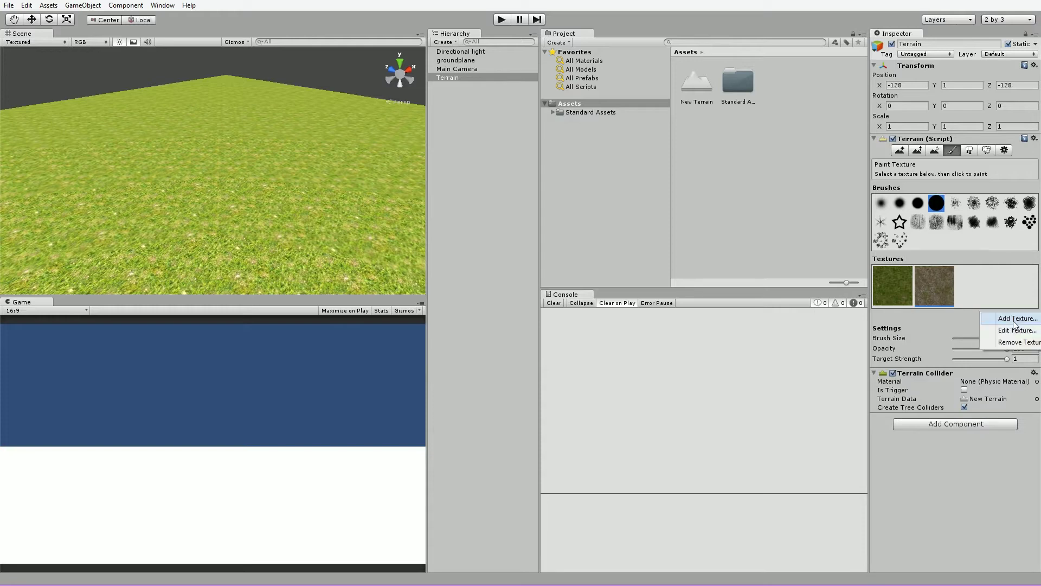
{"action": "left_click", "coordinate": [1013, 319]}
{"action": "left_click", "coordinate": [938, 310]}
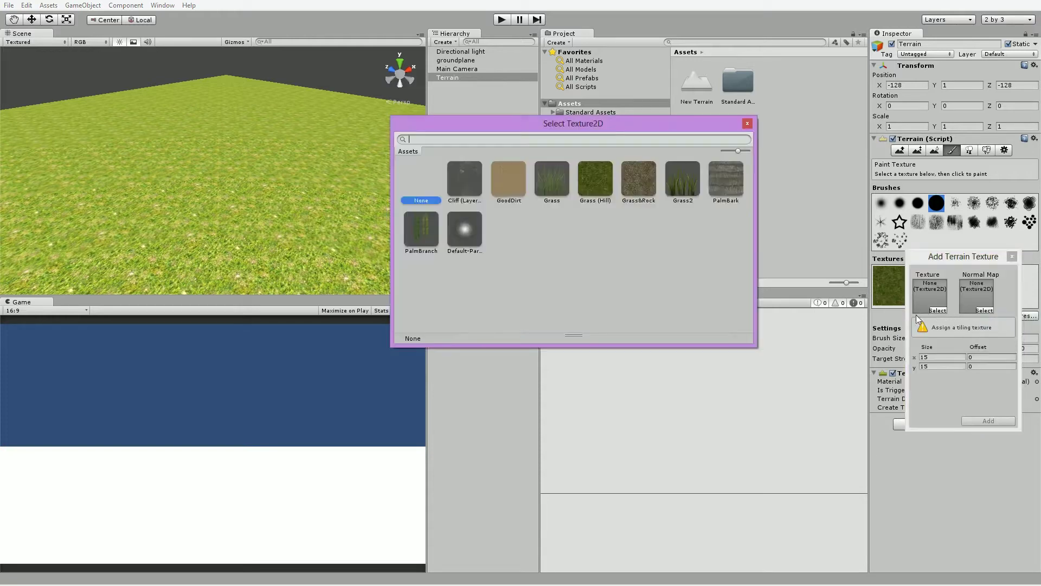
{"action": "left_click", "coordinate": [494, 189]}
{"action": "double_click", "coordinate": [515, 183]}
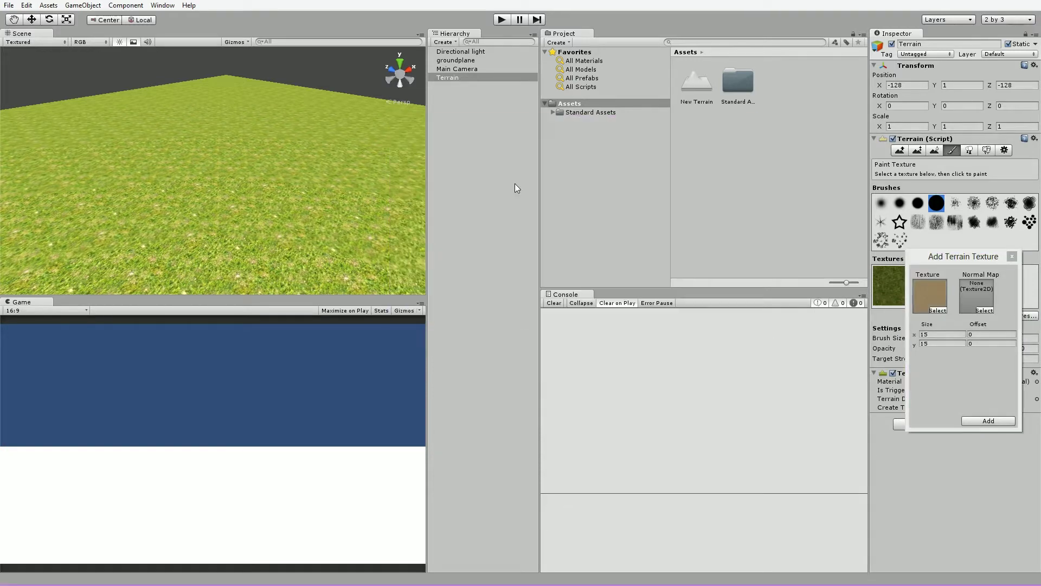
{"action": "left_click", "coordinate": [984, 421]}
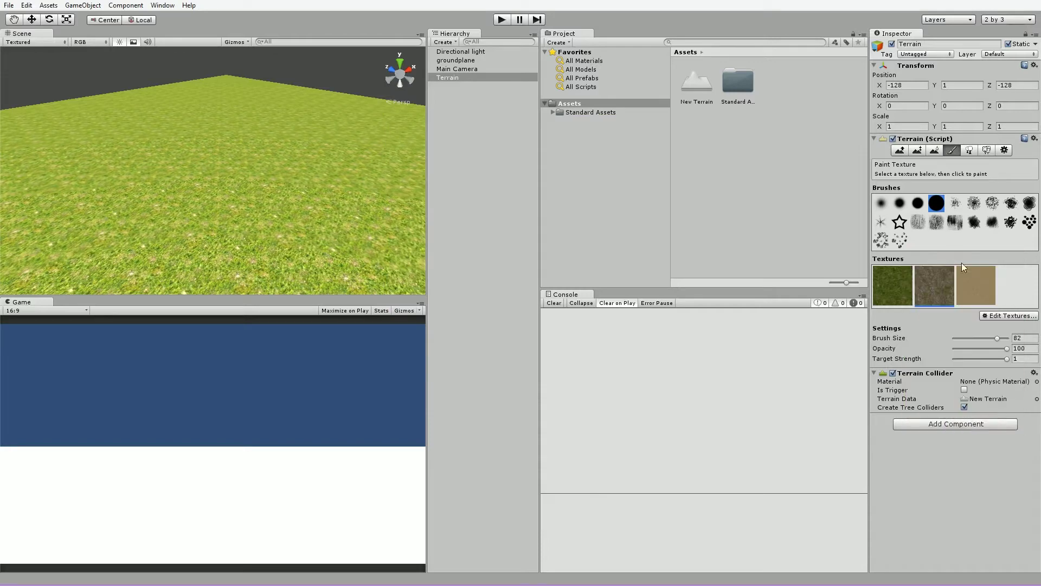
- Paint a test patch of the GoodDirt texture on the terrain and cover it again with the first grass texture
{"action": "left_click", "coordinate": [963, 269]}
{"action": "left_click", "coordinate": [979, 276]}
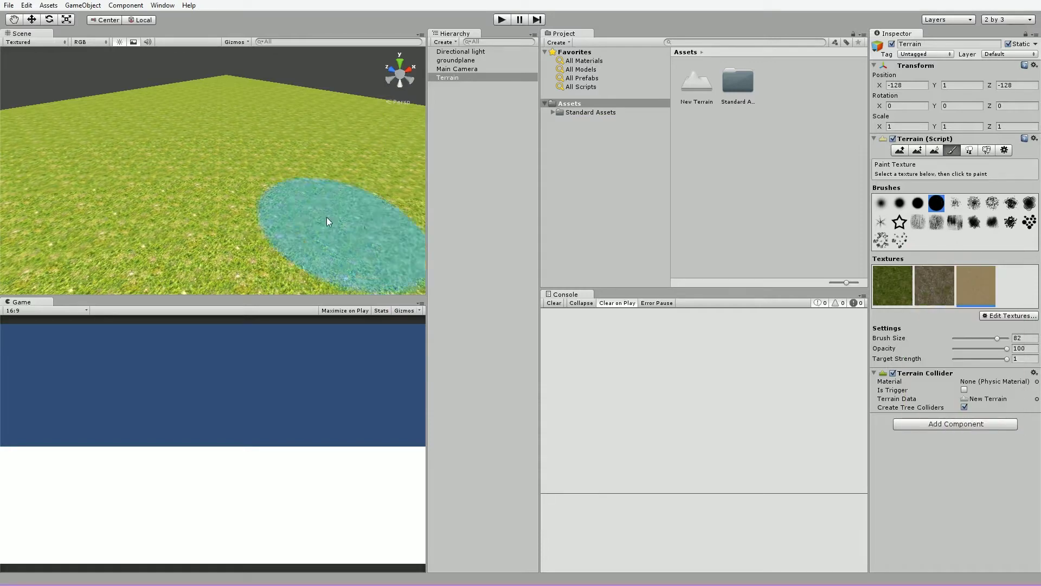
{"action": "mouse_move", "coordinate": [326, 220]}
{"action": "left_mouse_down"}
{"action": "mouse_move", "coordinate": [116, 175]}
{"action": "mouse_move", "coordinate": [289, 186]}
{"action": "mouse_move", "coordinate": [289, 163]}
{"action": "left_mouse_up"}
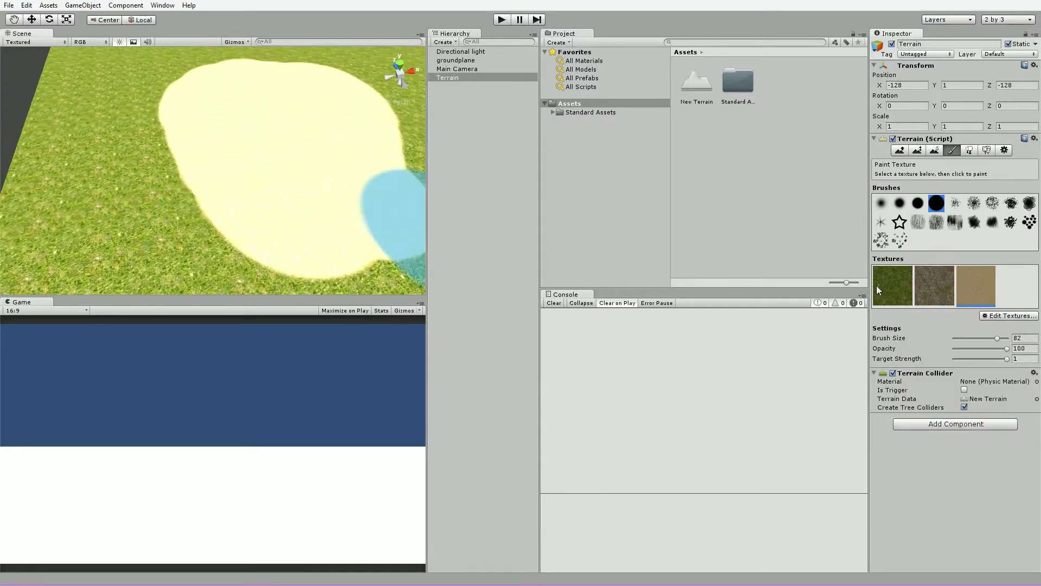
{"action": "left_click", "coordinate": [877, 285]}
{"action": "mouse_move", "coordinate": [401, 189]}
{"action": "left_mouse_down"}
{"action": "mouse_move", "coordinate": [340, 177]}
{"action": "mouse_move", "coordinate": [220, 122]}
{"action": "mouse_move", "coordinate": [210, 58]}
{"action": "mouse_move", "coordinate": [232, 69]}
{"action": "left_mouse_up"}
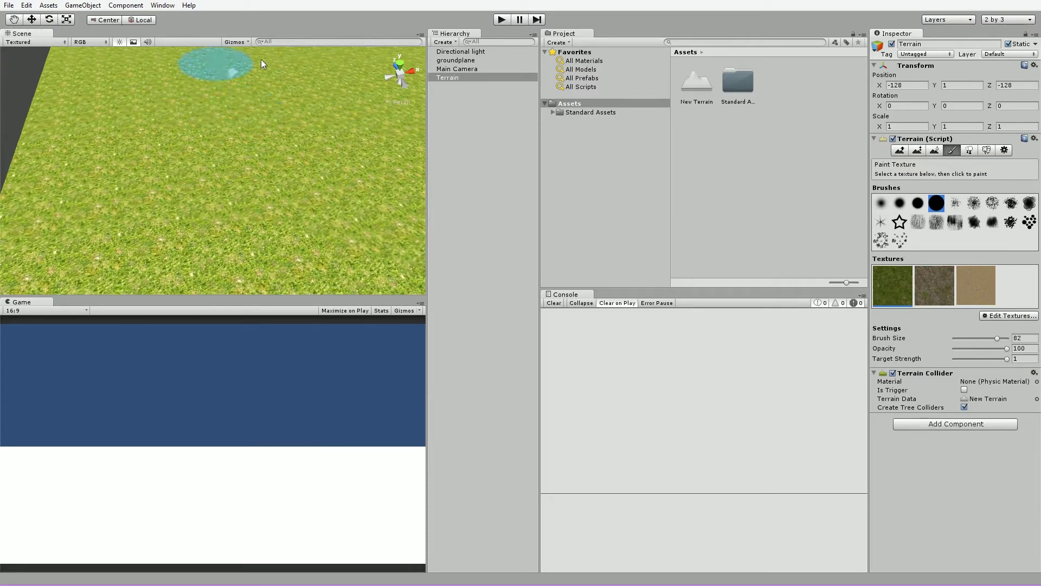
{"action": "right_click_drag", "start_coordinate": [270, 215], "coordinate": [314, 159]}
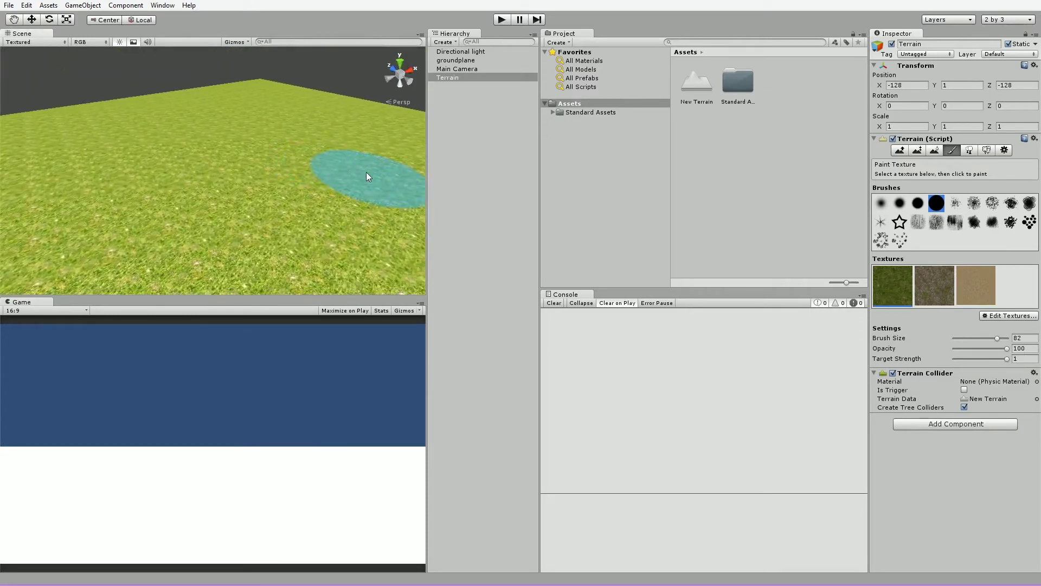
{"action": "right_click_drag", "start_coordinate": [396, 194], "coordinate": [360, 183]}
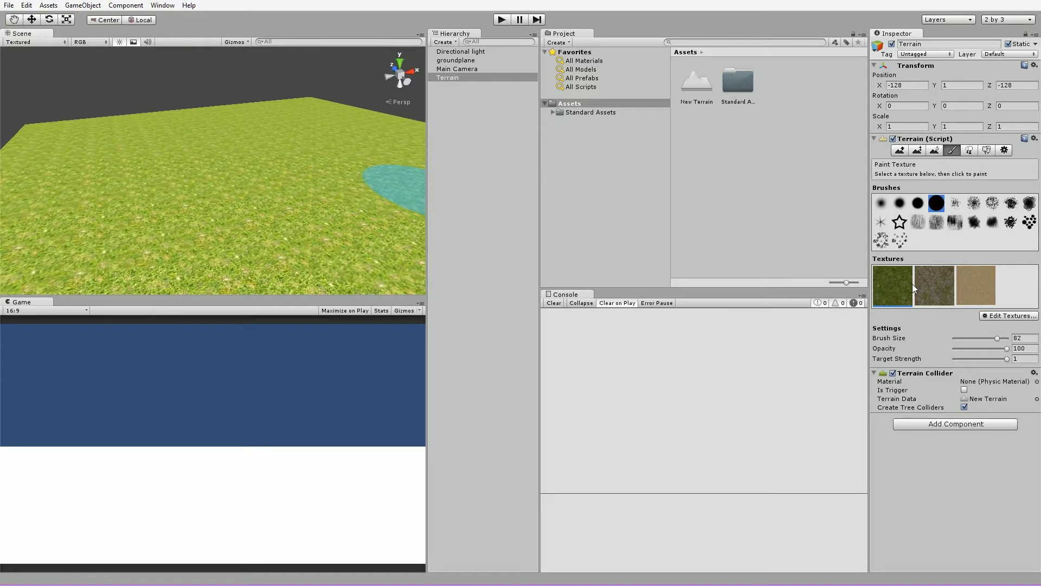
{"action": "left_click", "coordinate": [935, 284]}
{"action": "left_click", "coordinate": [971, 280]}
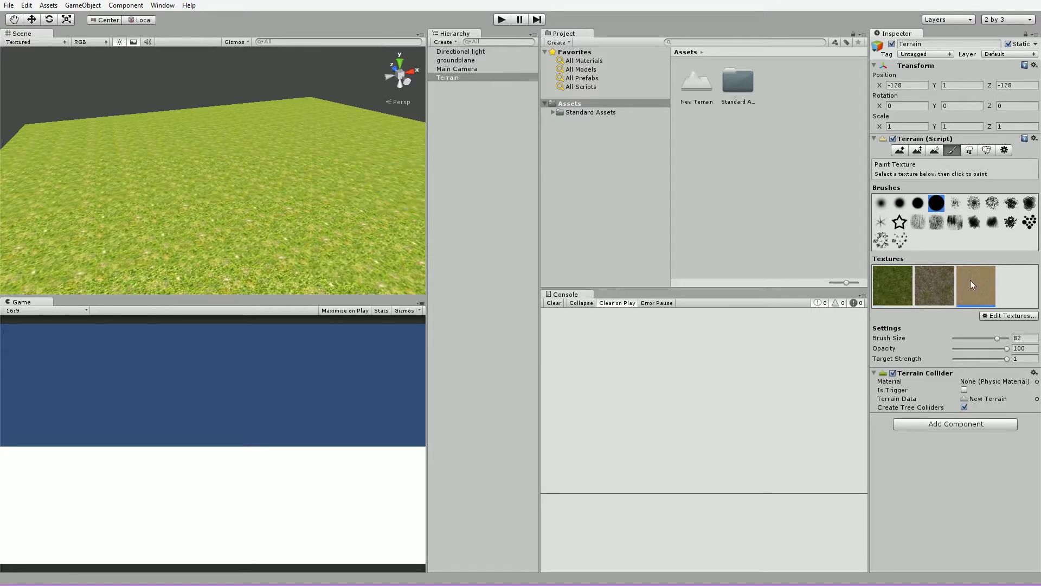
{"action": "left_click", "coordinate": [902, 302]}
{"action": "left_click", "coordinate": [932, 286]}
{"action": "left_click", "coordinate": [974, 278]}
{"action": "left_click_drag", "start_coordinate": [344, 210], "coordinate": [600, 187], "text": "alt"}
{"action": "scroll", "coordinate": [401, 204], "scroll_direction": "up", "scroll_amount": 6, "text": "alt"}
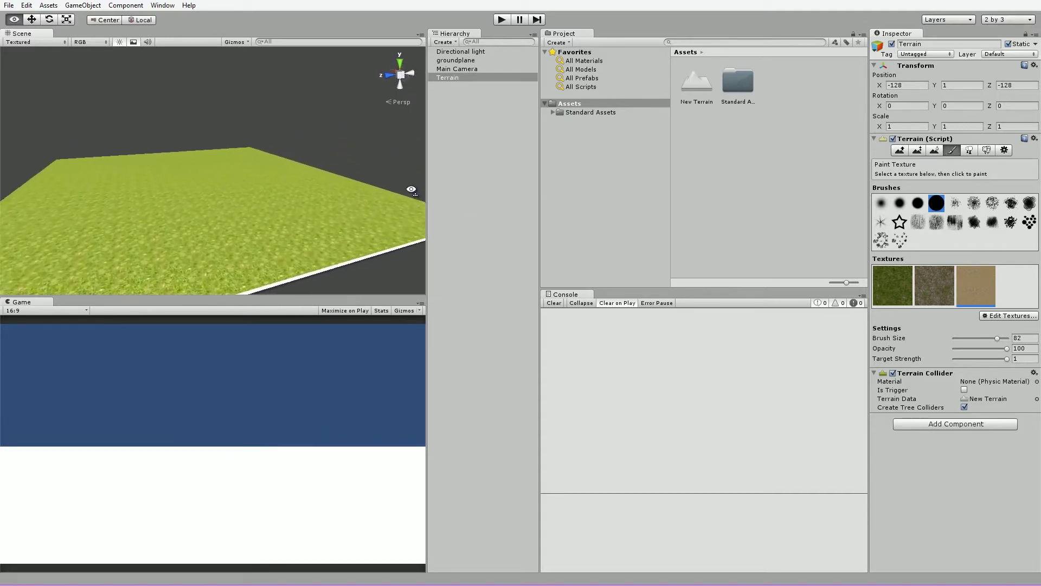
{"action": "left_click_drag", "start_coordinate": [412, 191], "coordinate": [289, 221], "text": "alt"}
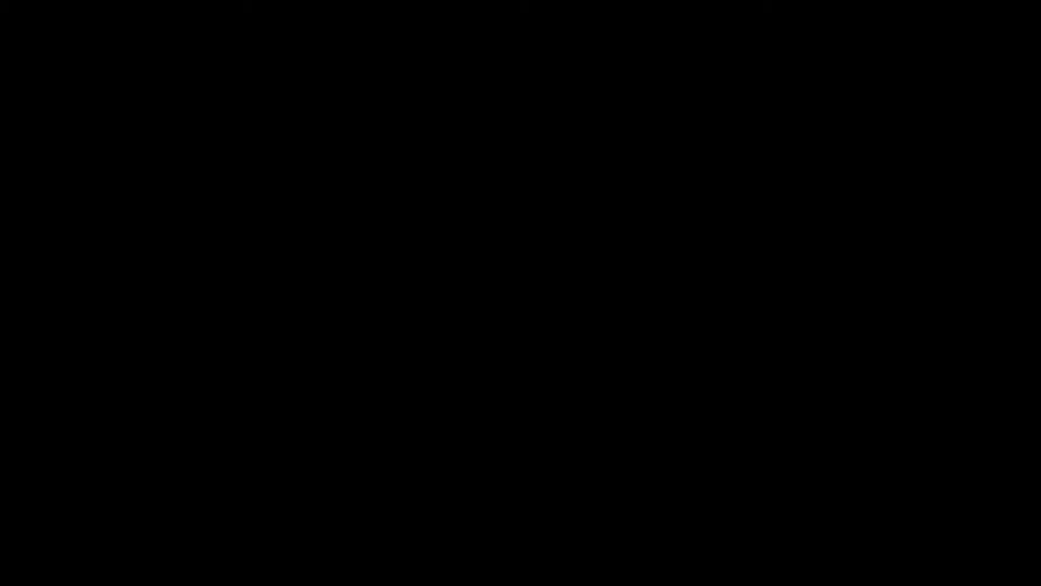